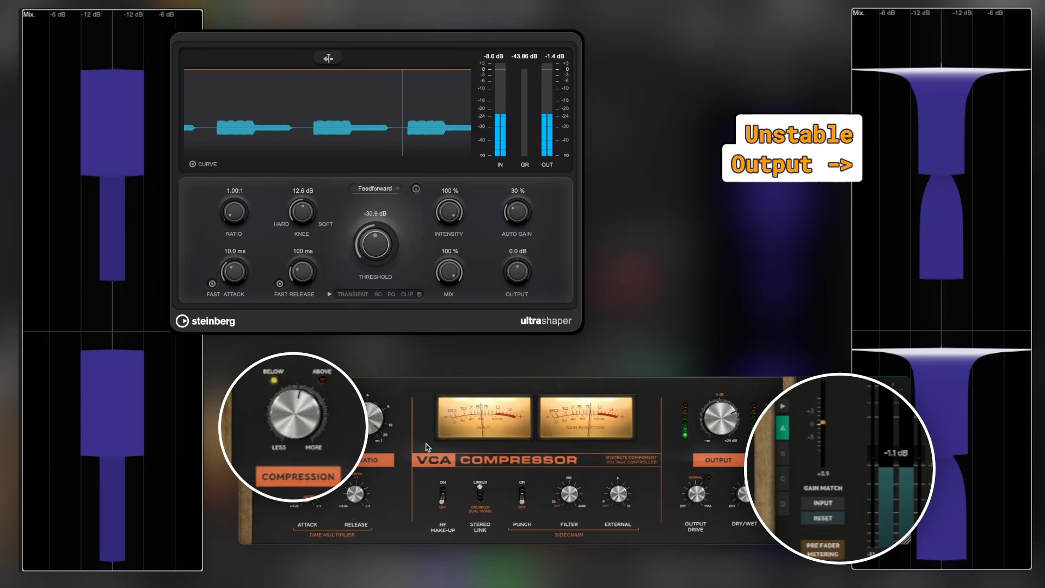
- Adjust the VCA Compressor's compression amount and match its gain to the input level
{"action": "left_click_drag", "start_coordinate": [312, 418], "coordinate": [323, 452]}
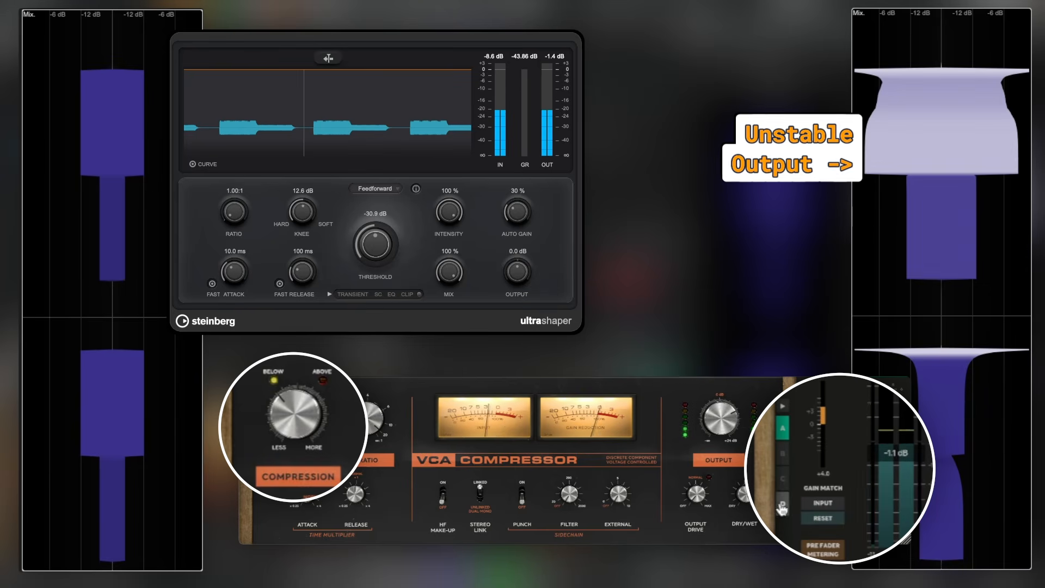
{"action": "left_click", "coordinate": [827, 505]}
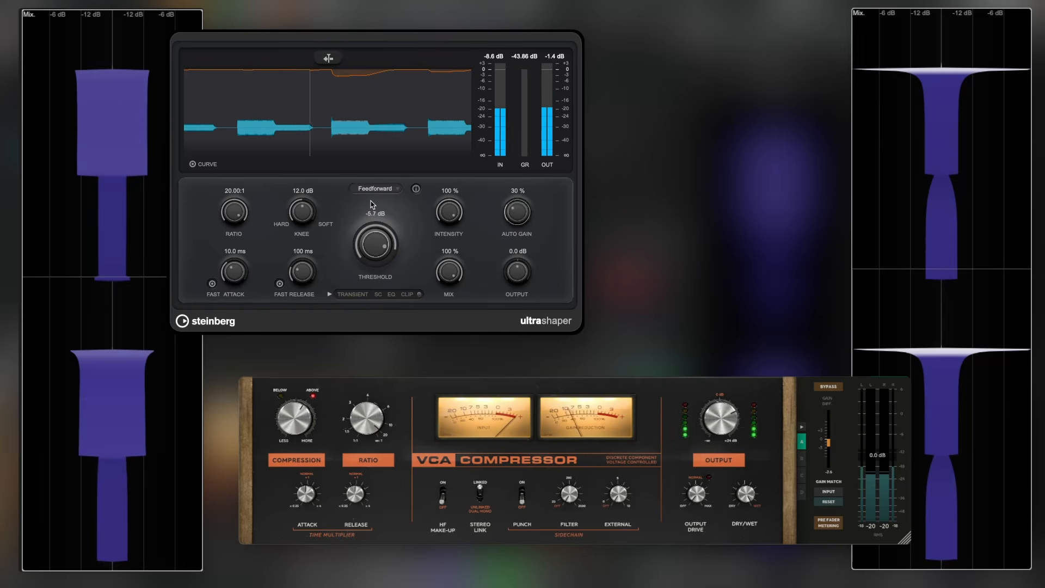
- Set Ultrashaper to a 4.00:1 ratio, 12.0 dB knee and -23.6 dB threshold, and activate Fast Attack
{"action": "left_click_drag", "start_coordinate": [370, 200], "coordinate": [372, 247]}
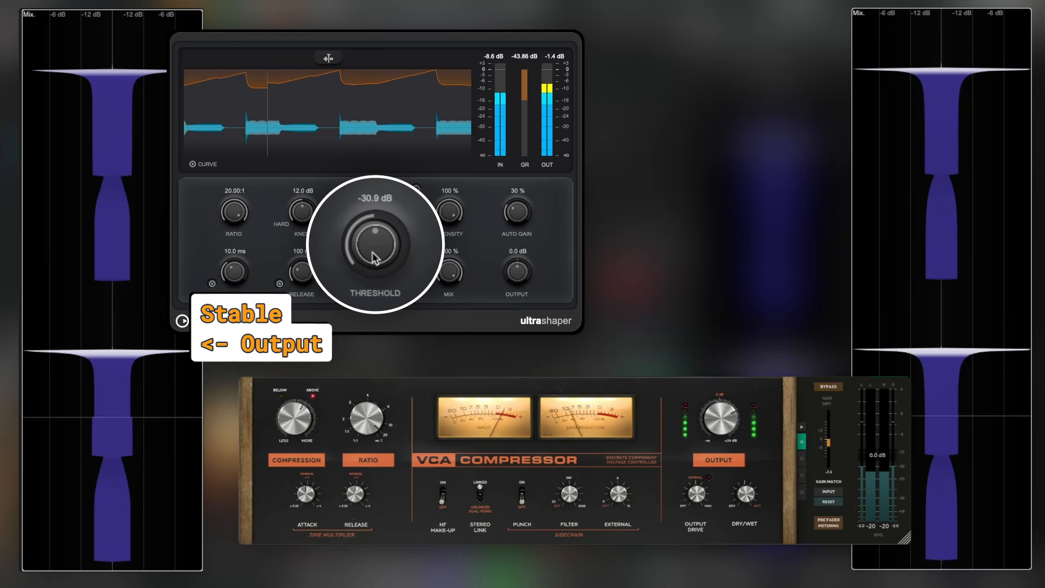
{"action": "left_click_drag", "start_coordinate": [302, 212], "coordinate": [302, 211]}
{"action": "left_click_drag", "start_coordinate": [236, 212], "coordinate": [243, 232]}
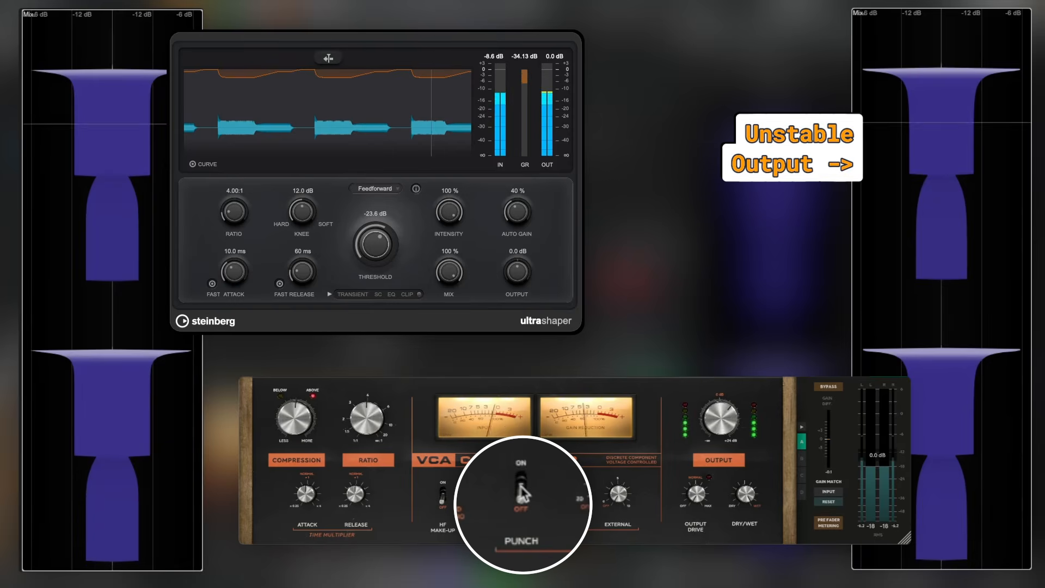
{"action": "left_click", "coordinate": [213, 284]}
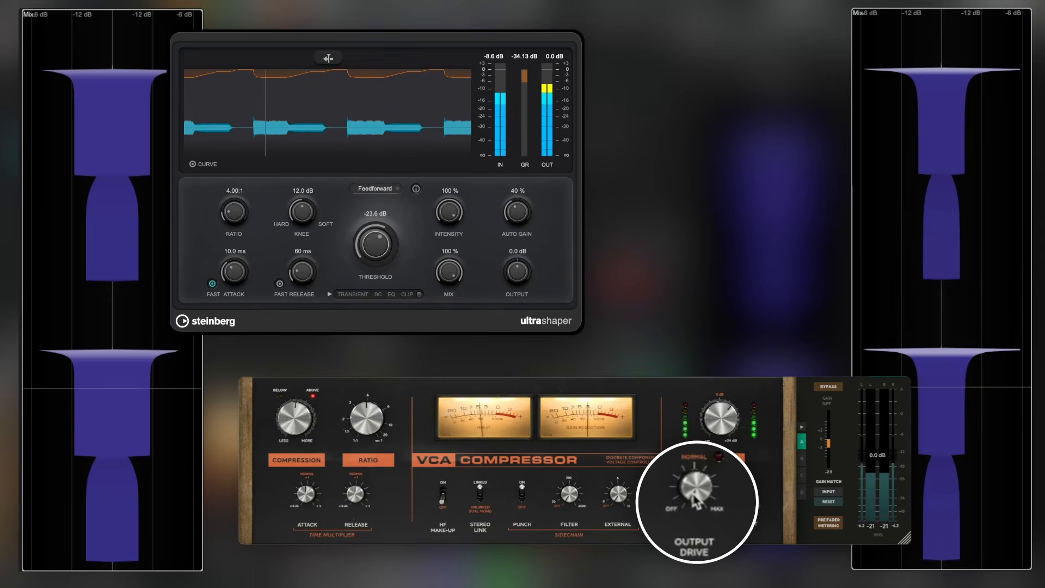
- Raise the output drive and the output level of the VCA Compressor
{"action": "left_click_drag", "start_coordinate": [697, 490], "coordinate": [697, 441]}
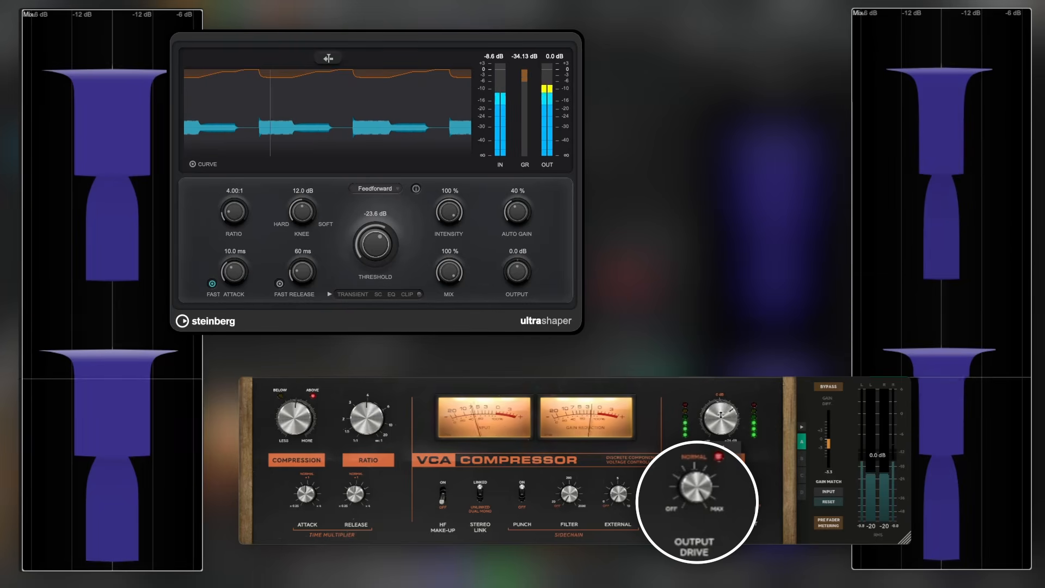
{"action": "left_click_drag", "start_coordinate": [723, 420], "coordinate": [720, 408]}
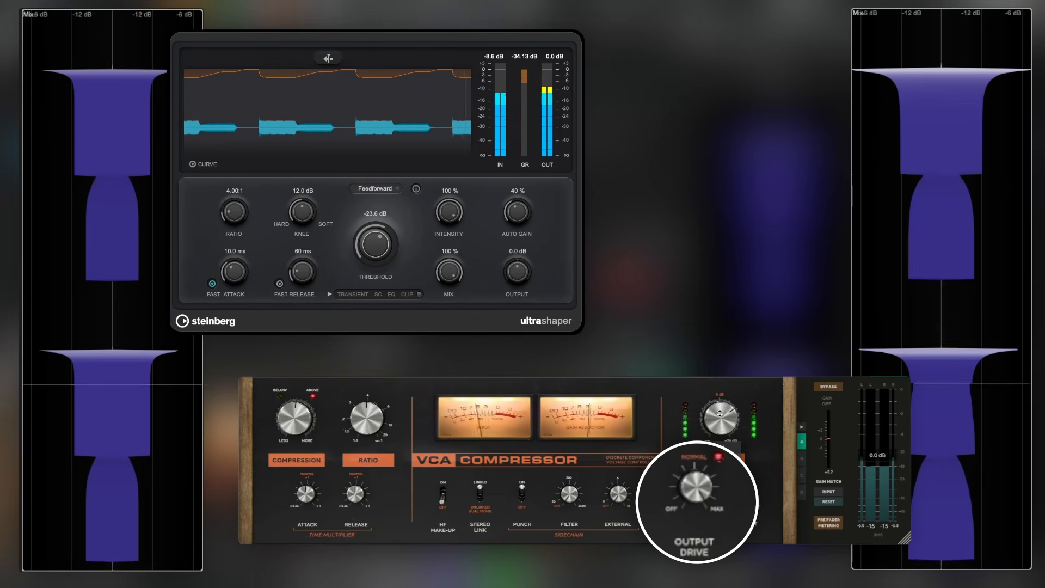
- Enable the Clip stage in Ultrashaper's extended section and set the output to -10 dB
{"action": "left_click", "coordinate": [330, 294]}
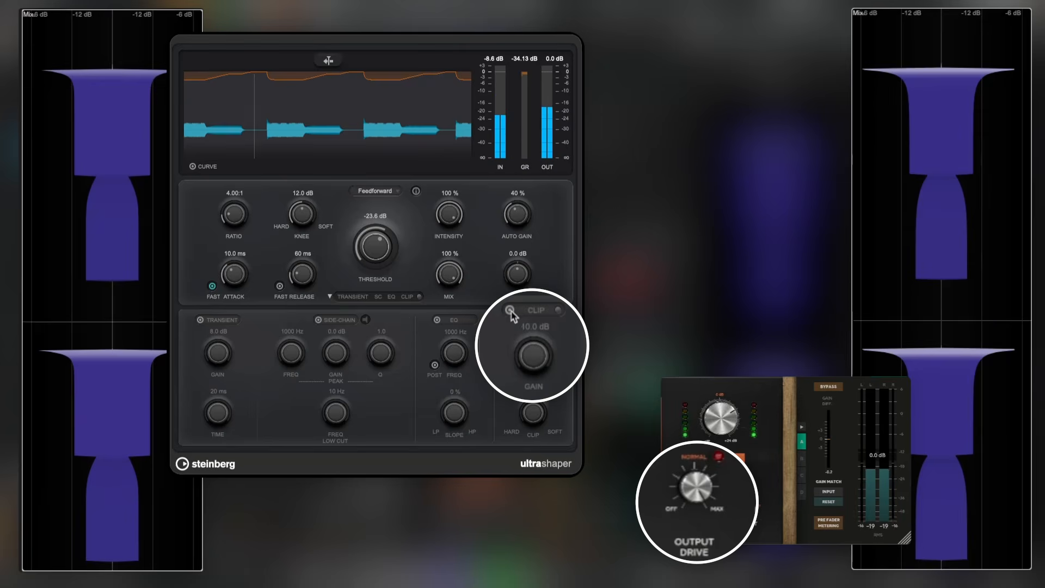
{"action": "left_click", "coordinate": [510, 310]}
{"action": "left_click", "coordinate": [518, 254]}
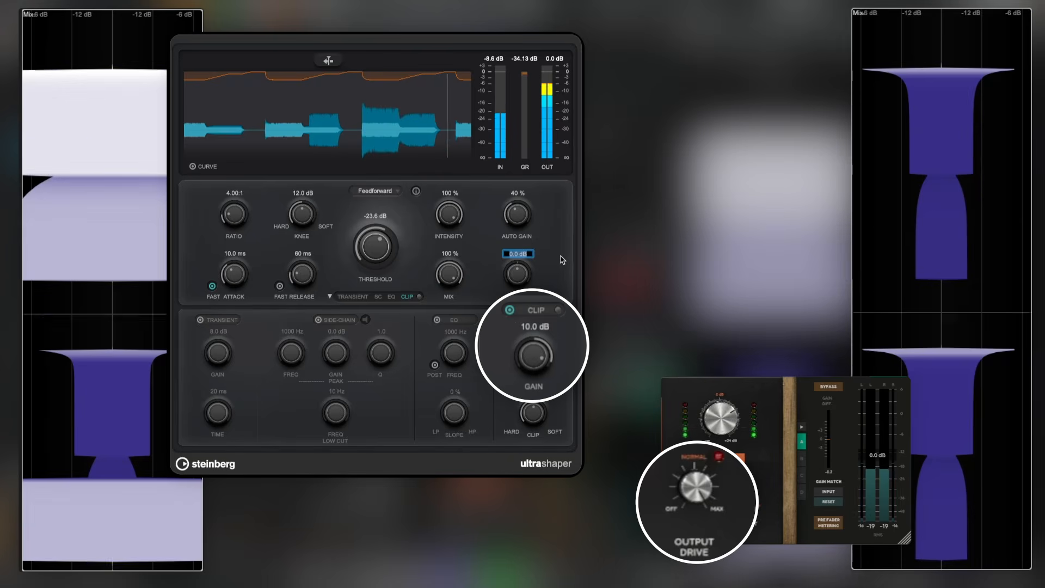
{"action": "type", "text": "-10"}
{"action": "key", "text": "Return"}
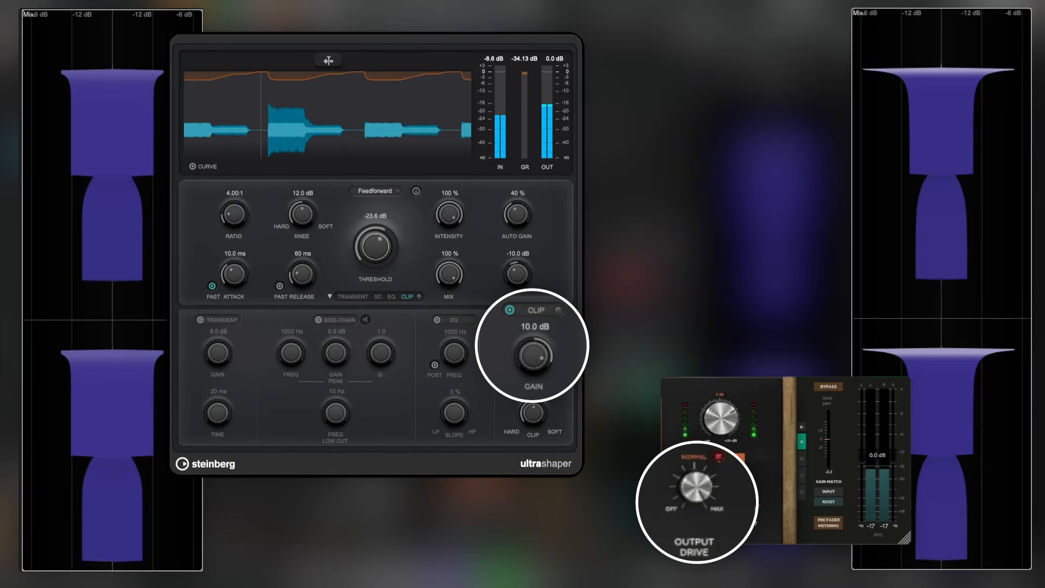
{"action": "left_click_drag", "start_coordinate": [520, 280], "coordinate": [521, 274]}
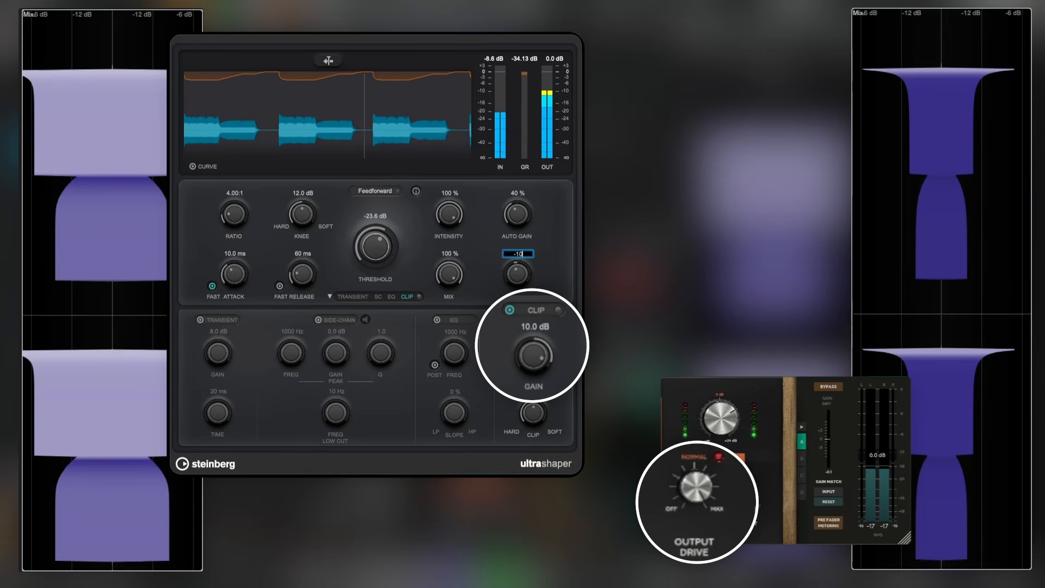
{"action": "key", "text": "Return"}
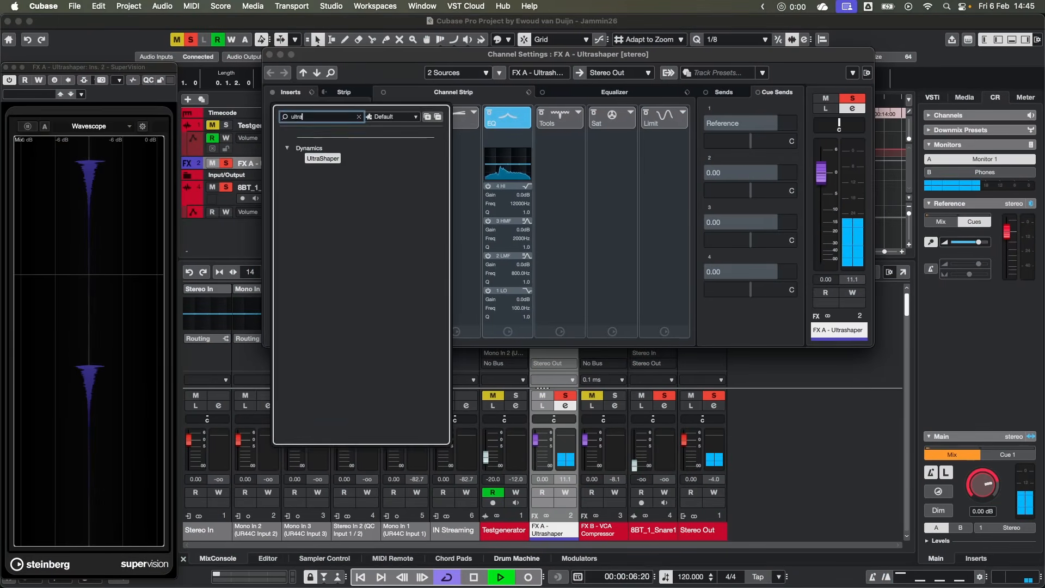
{"action": "key", "text": "Return"}
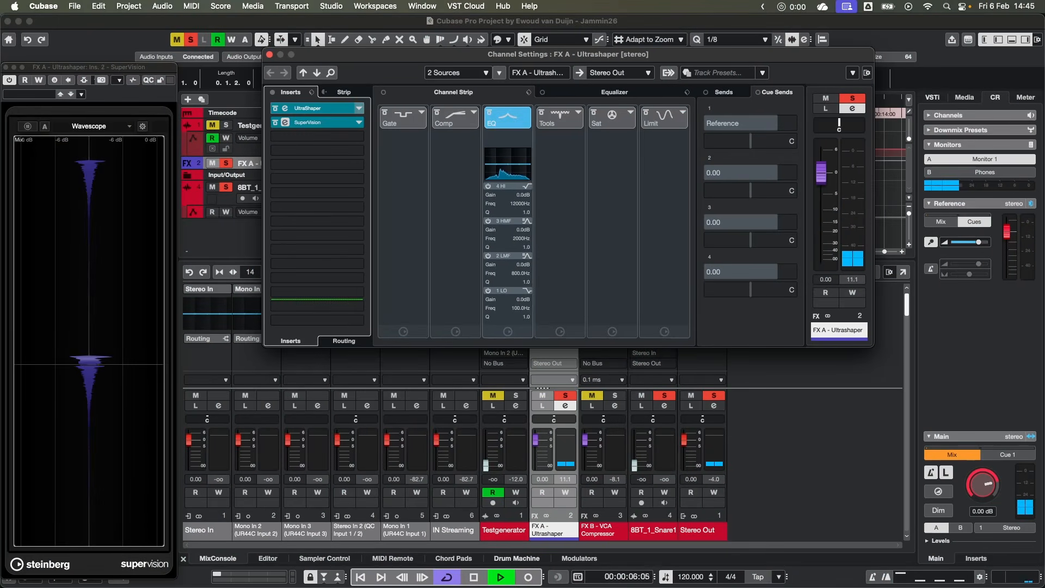
- Open the UltraShaper insert on the FX A channel and close the Channel Settings window
{"action": "left_click", "coordinate": [286, 109]}
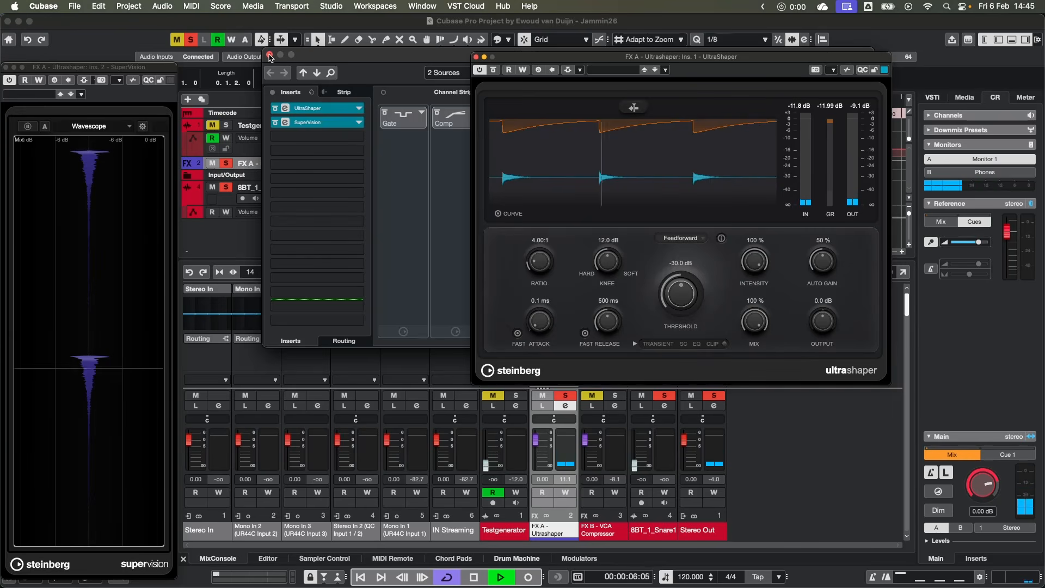
{"action": "left_click", "coordinate": [269, 55]}
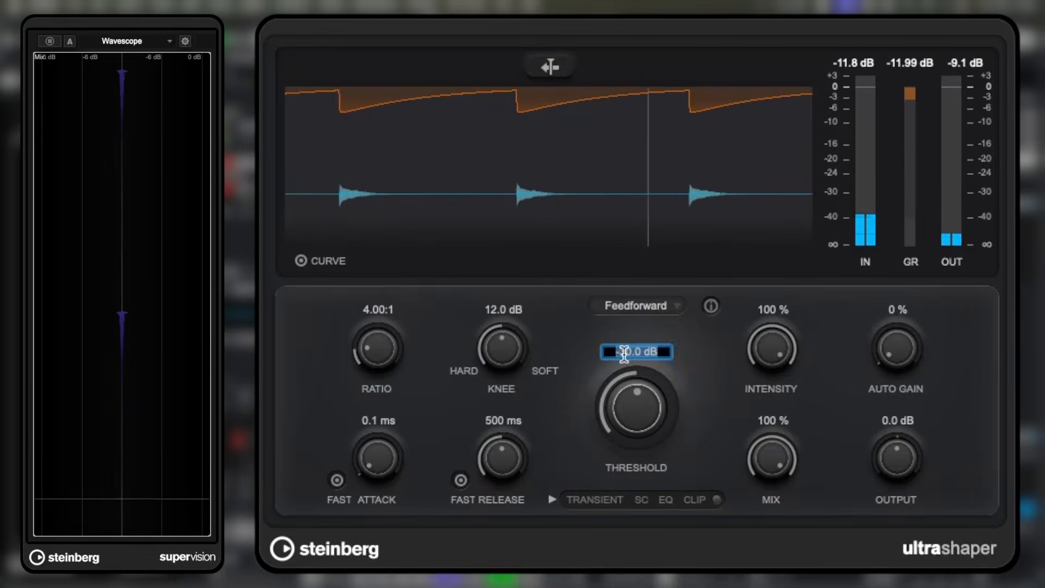
- Set Ultrashaper's threshold to -50 dB and its output to 10 dB
{"action": "type", "text": "-50"}
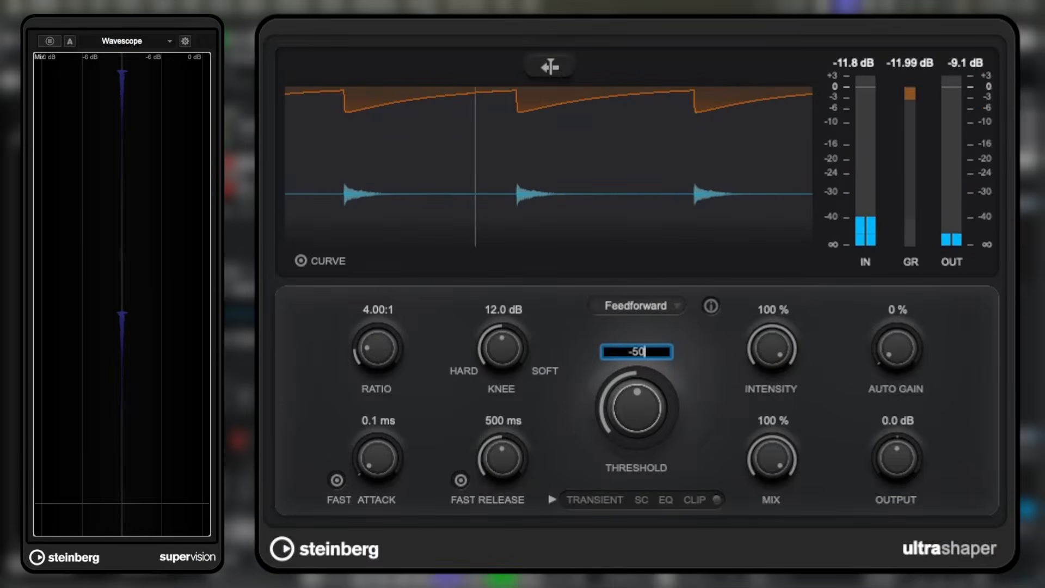
{"action": "key", "text": "Return"}
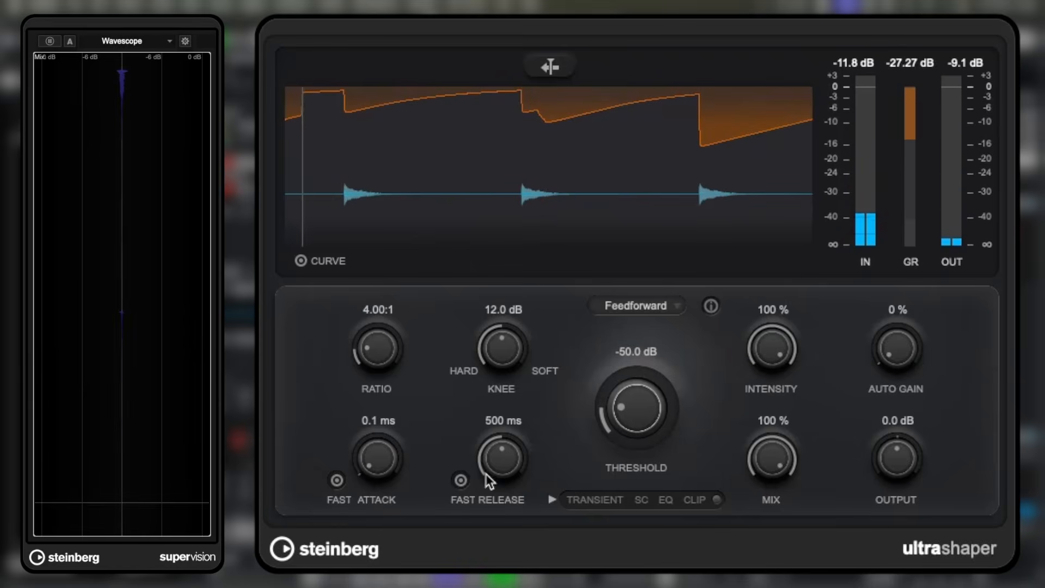
{"action": "left_click", "coordinate": [906, 420]}
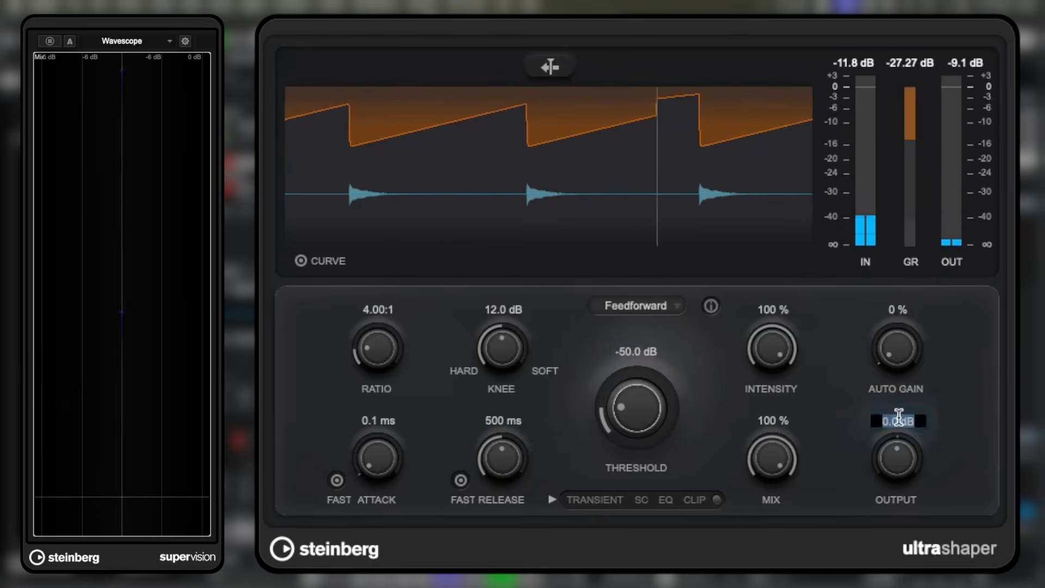
{"action": "type", "text": "10"}
{"action": "key", "text": "Return"}
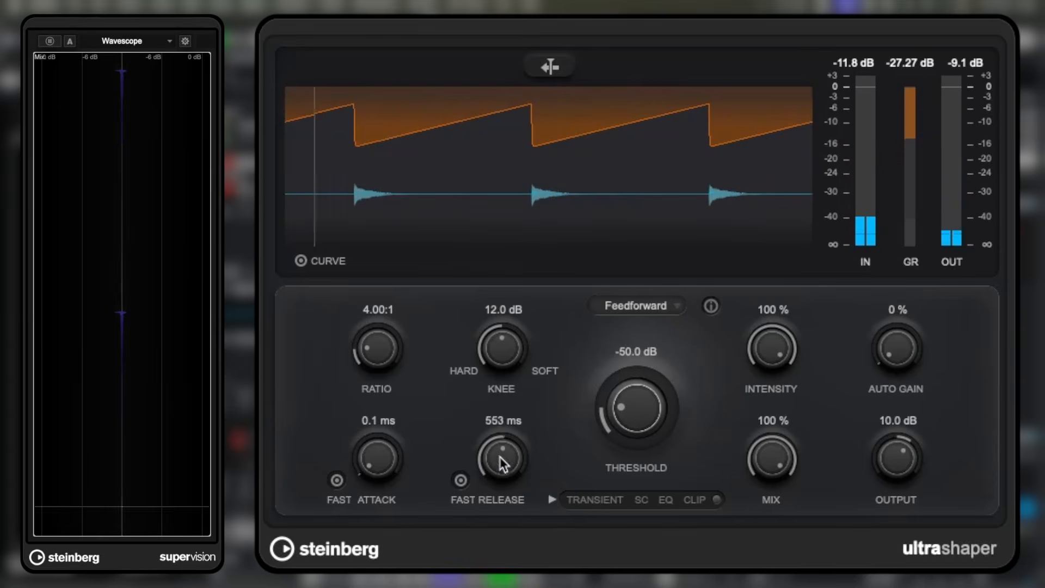
- Set the attack to 40.1 ms and the release to 439 ms with Fast Release activated
{"action": "left_click_drag", "start_coordinate": [503, 463], "coordinate": [506, 424]}
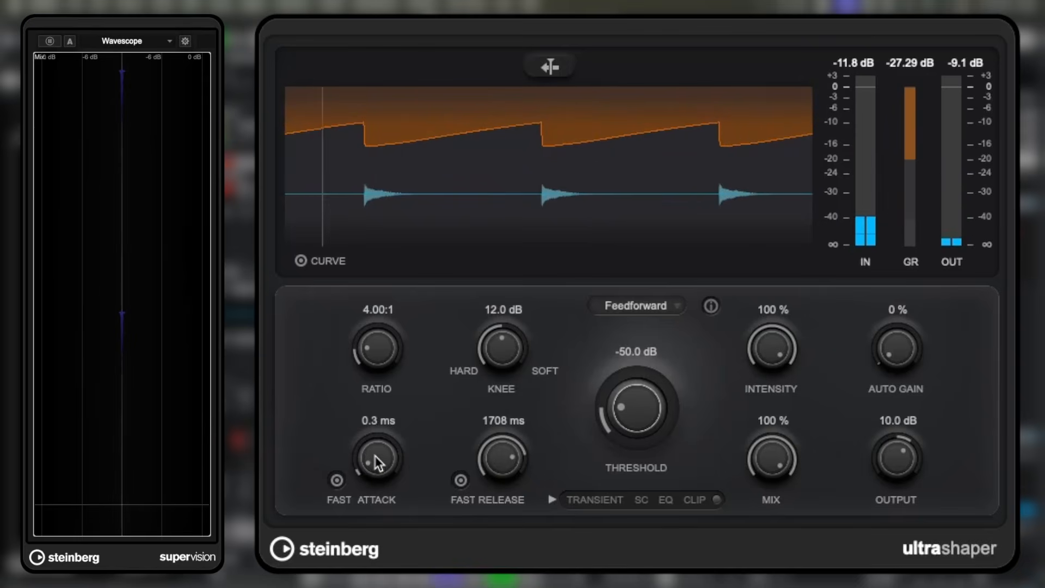
{"action": "left_click_drag", "start_coordinate": [375, 445], "coordinate": [396, 364]}
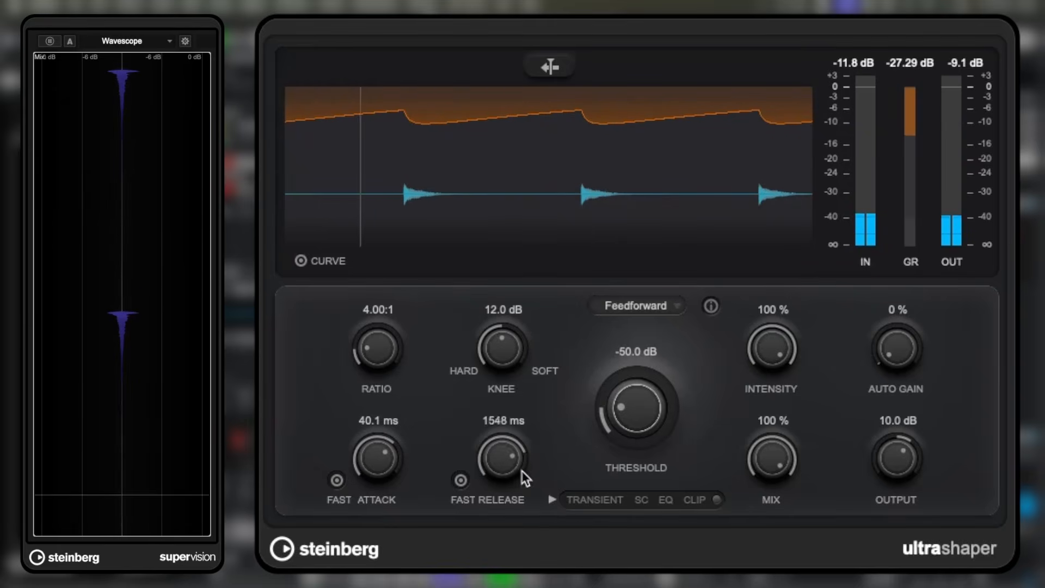
{"action": "mouse_move", "coordinate": [531, 525]}
{"action": "left_mouse_down"}
{"action": "mouse_move", "coordinate": [537, 587]}
{"action": "mouse_move", "coordinate": [525, 540]}
{"action": "left_mouse_up"}
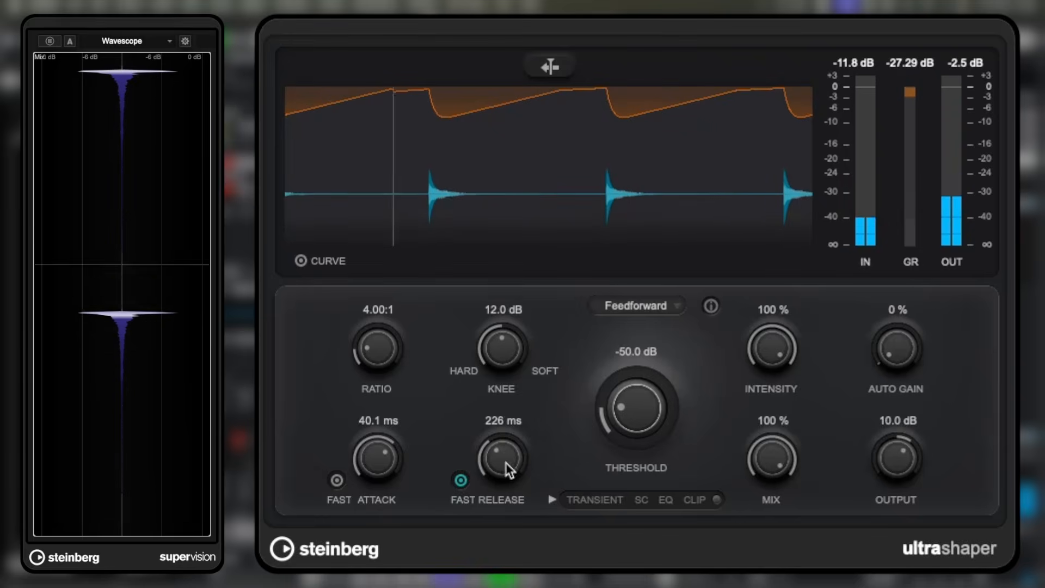
{"action": "left_click_drag", "start_coordinate": [505, 463], "coordinate": [506, 449]}
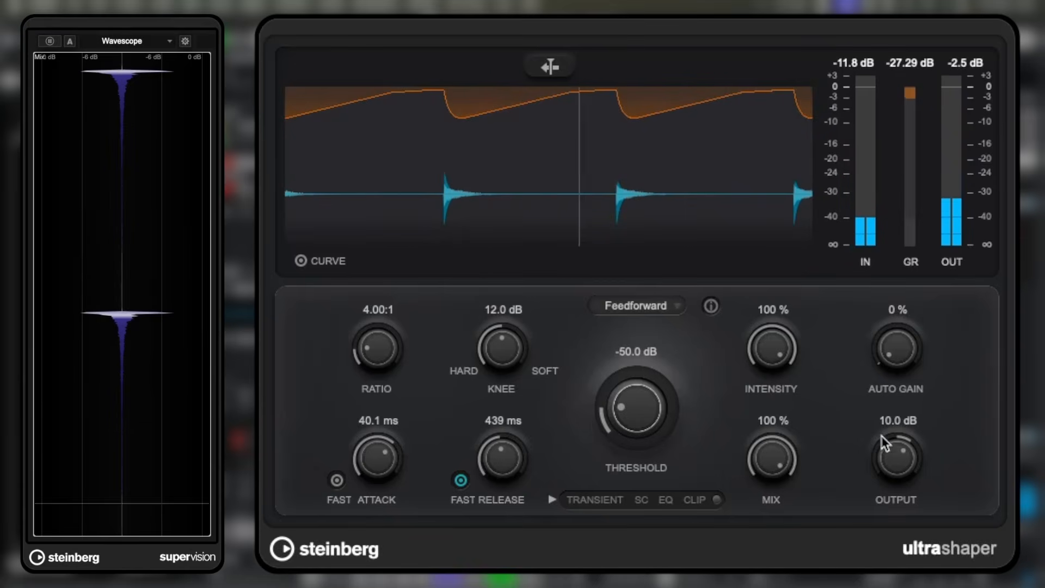
- Set both the threshold and the output of Ultrashaper to 0.0 dB
{"action": "left_click_drag", "start_coordinate": [620, 415], "coordinate": [663, 256]}
{"action": "double_click", "coordinate": [898, 422]}
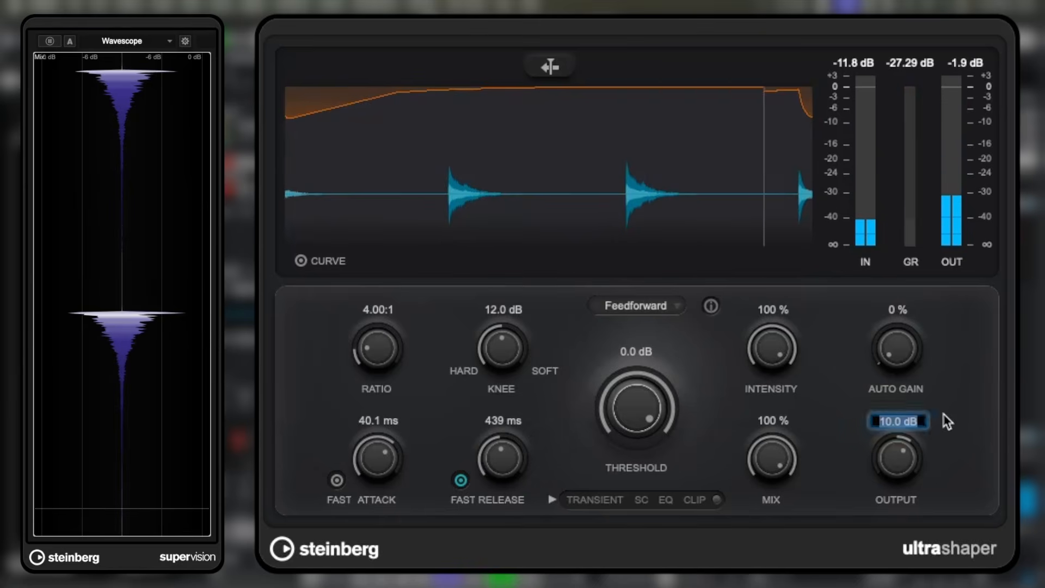
{"action": "type", "text": "0"}
{"action": "key", "text": "Return"}
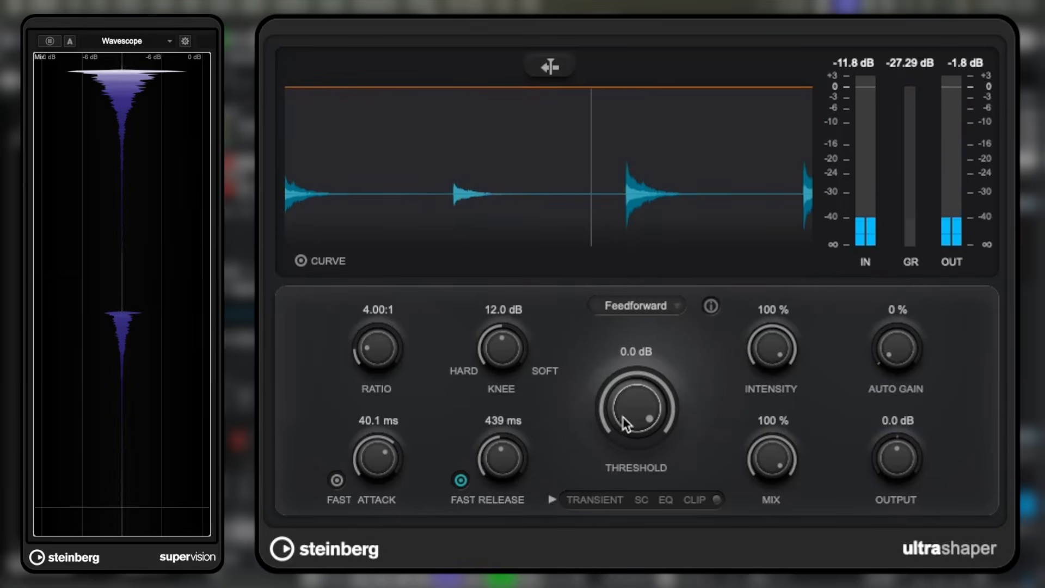
- Set the auto gain to 14 %, the knee to 0.0 dB and the threshold to -34.7 dB
{"action": "left_click_drag", "start_coordinate": [896, 359], "coordinate": [890, 338]}
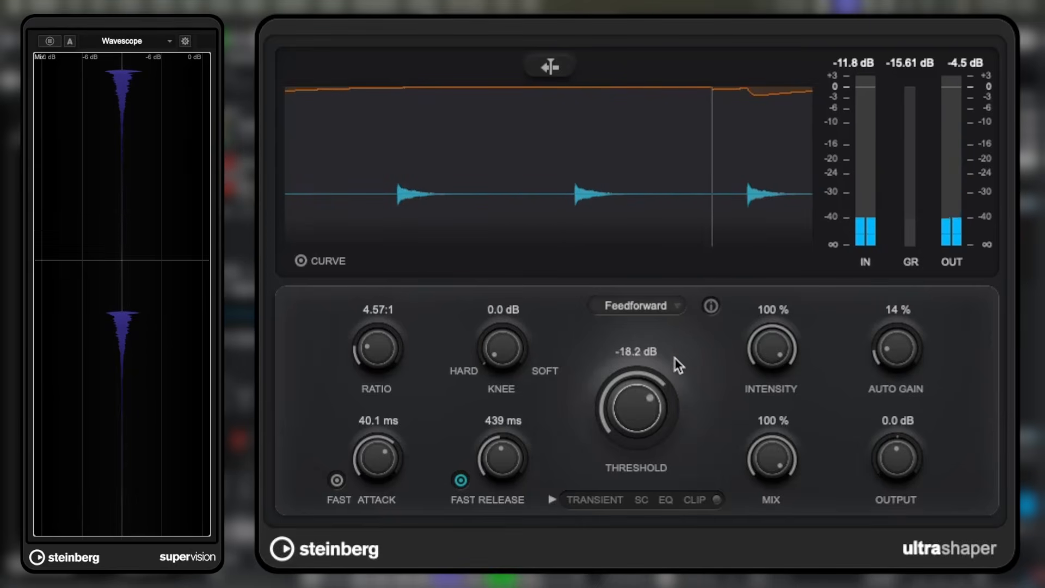
{"action": "left_click_drag", "start_coordinate": [674, 358], "coordinate": [689, 432]}
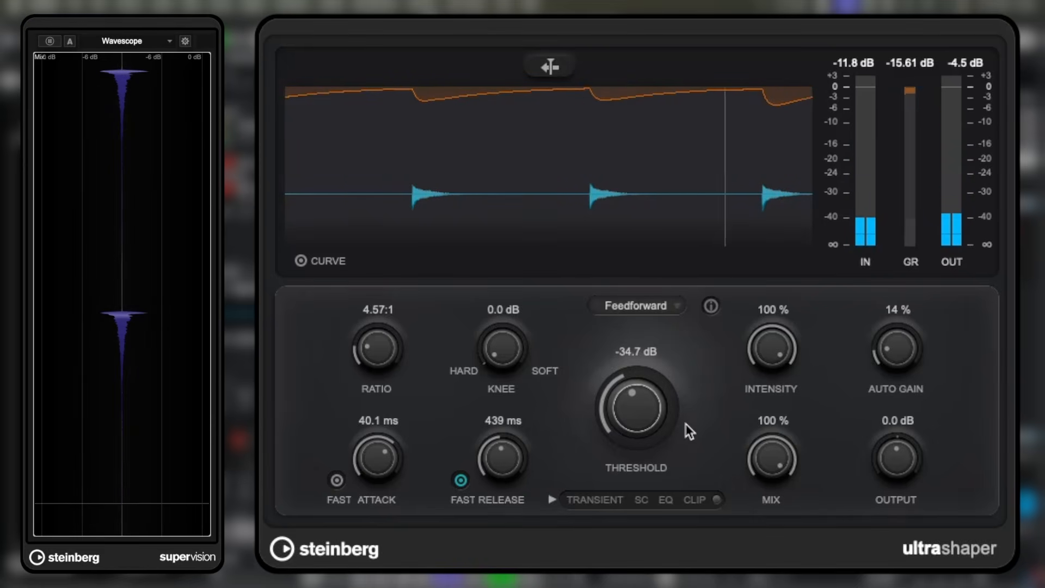
- Compare ratios of 20.00:1 and 1.00:1, and settle on a 4.61:1 ratio with a -39.2 dB threshold
{"action": "left_click_drag", "start_coordinate": [381, 368], "coordinate": [396, 175]}
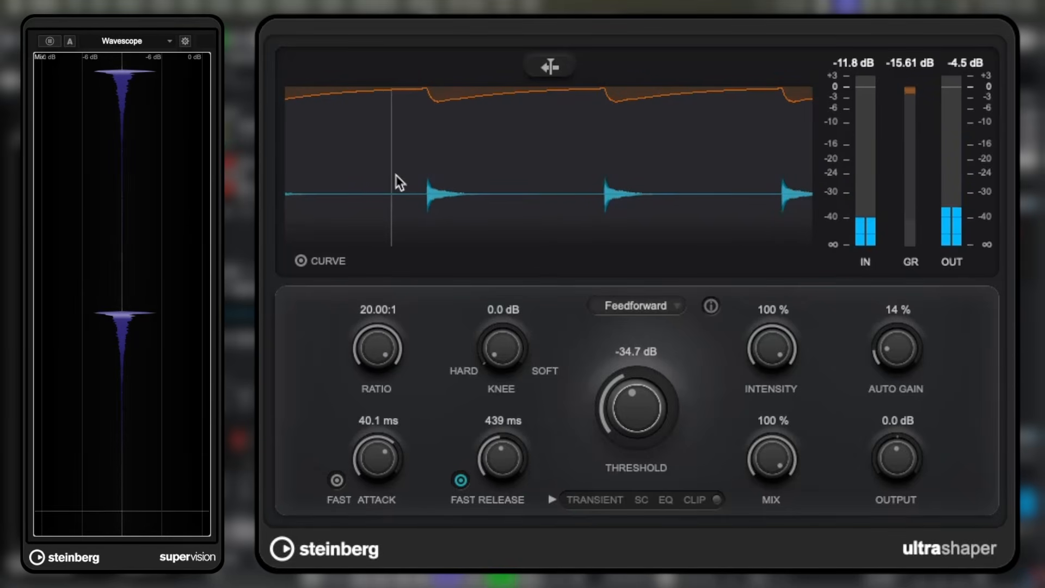
{"action": "left_click_drag", "start_coordinate": [377, 348], "coordinate": [378, 435]}
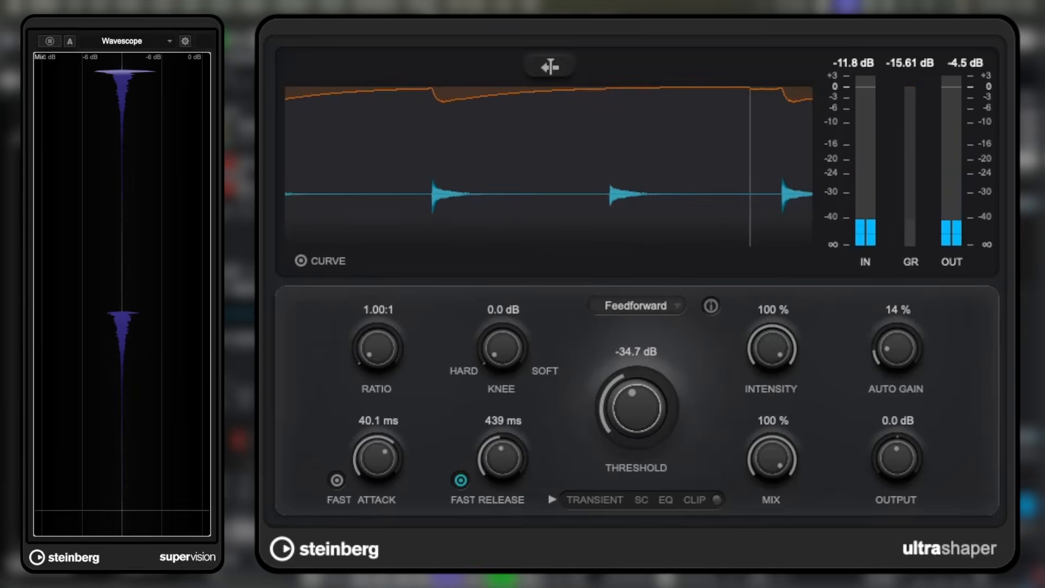
{"action": "left_click_drag", "start_coordinate": [377, 349], "coordinate": [482, 161]}
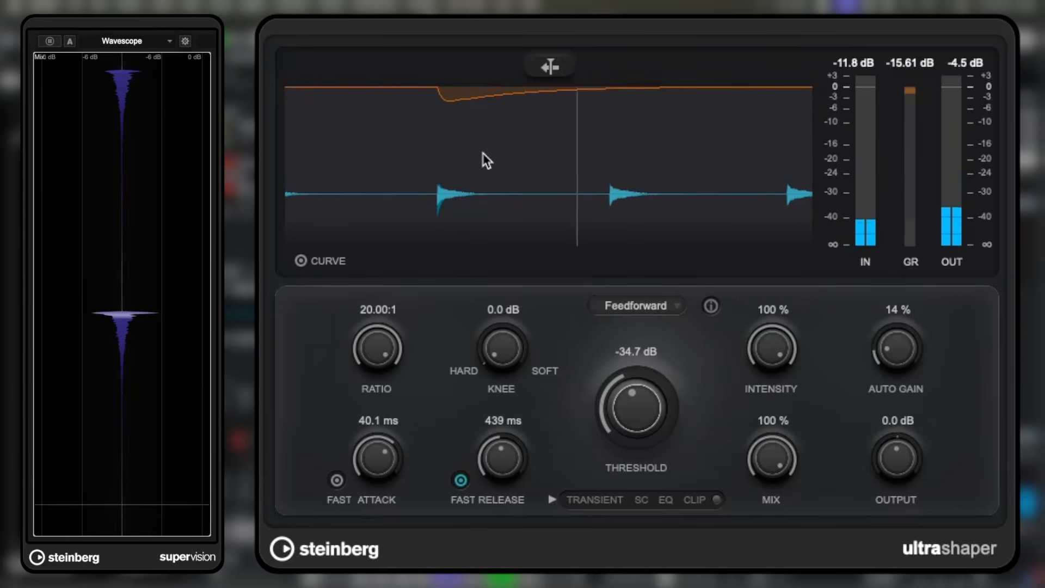
{"action": "left_click_drag", "start_coordinate": [438, 364], "coordinate": [434, 401]}
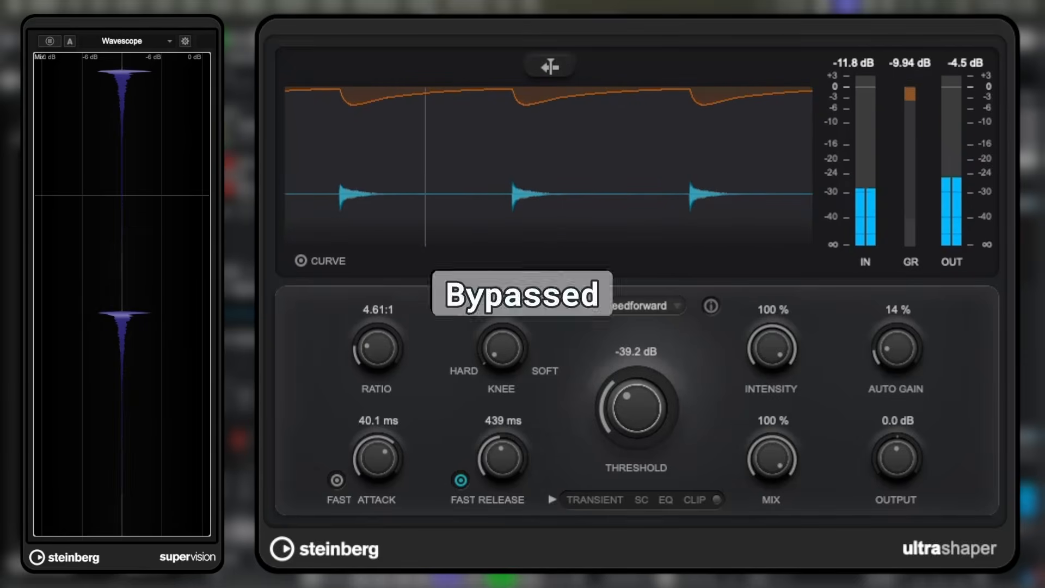
- Compare the snare with Ultrashaper bypassed and active, and set the threshold to -30.5 dB
{"action": "left_click", "coordinate": [272, 8]}
{"action": "left_click", "coordinate": [272, 8]}
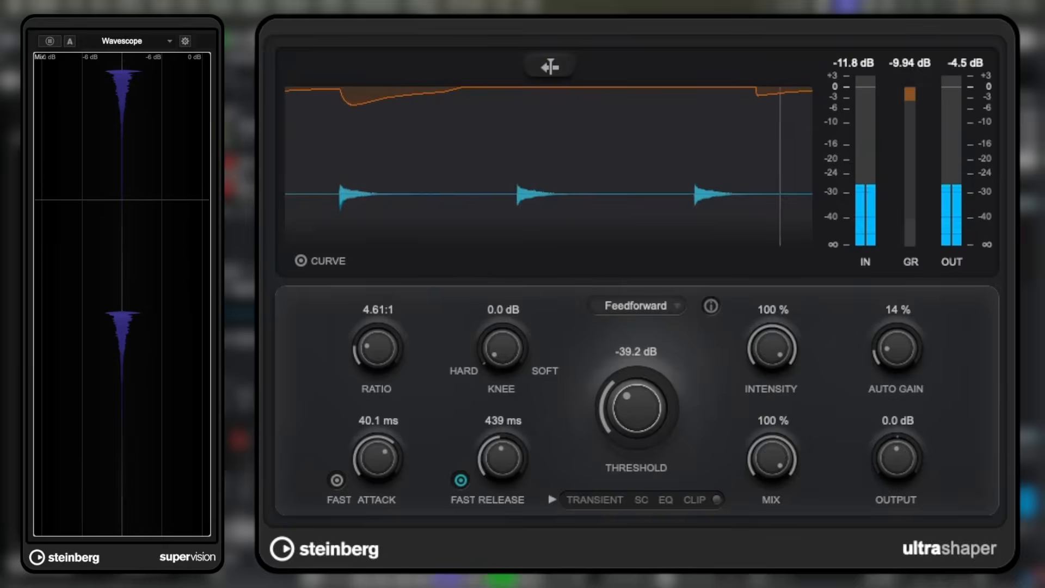
{"action": "left_click_drag", "start_coordinate": [641, 396], "coordinate": [641, 376]}
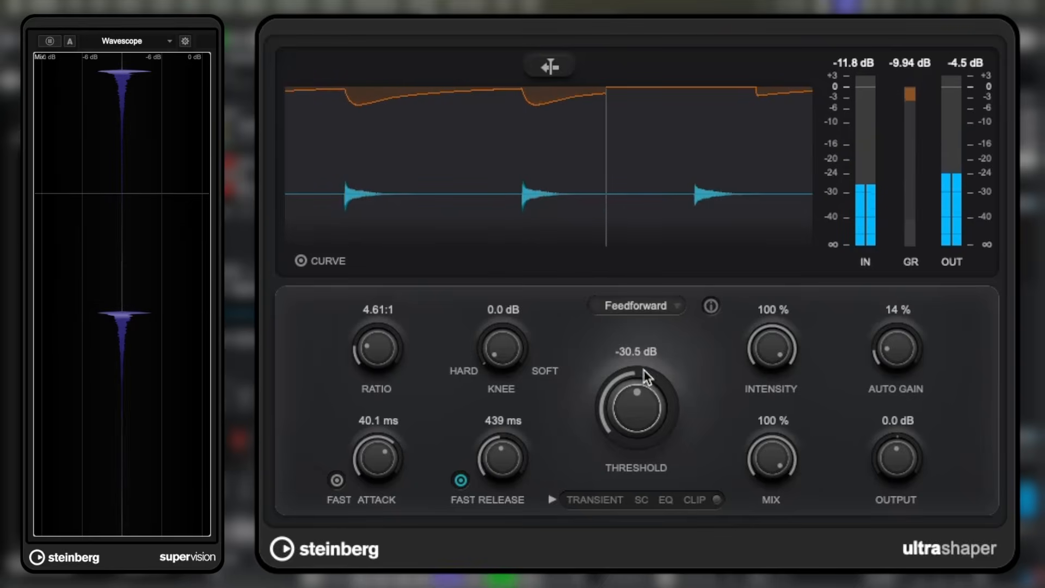
{"action": "left_click", "coordinate": [272, 8]}
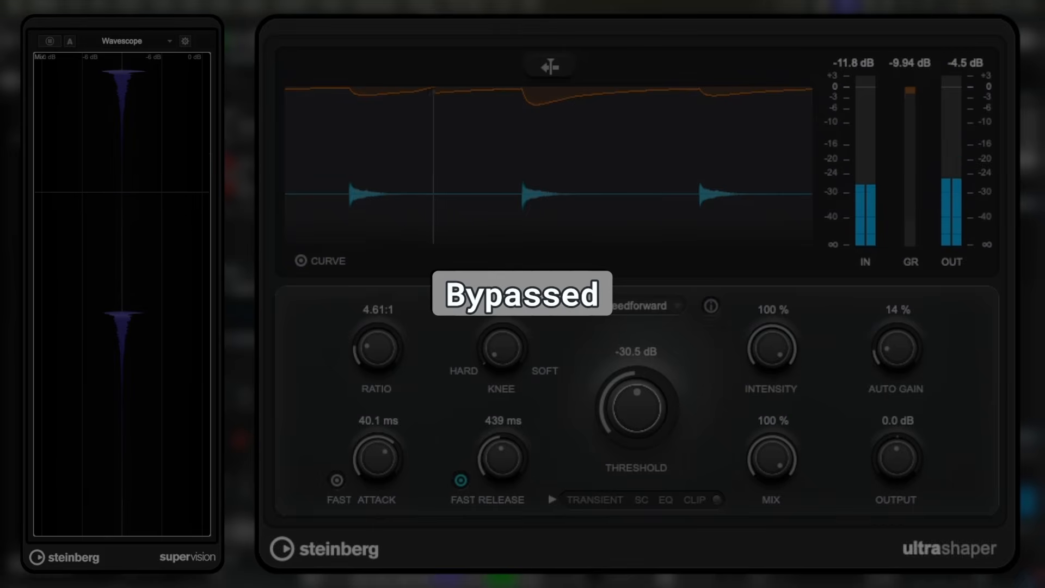
{"action": "left_click", "coordinate": [272, 8]}
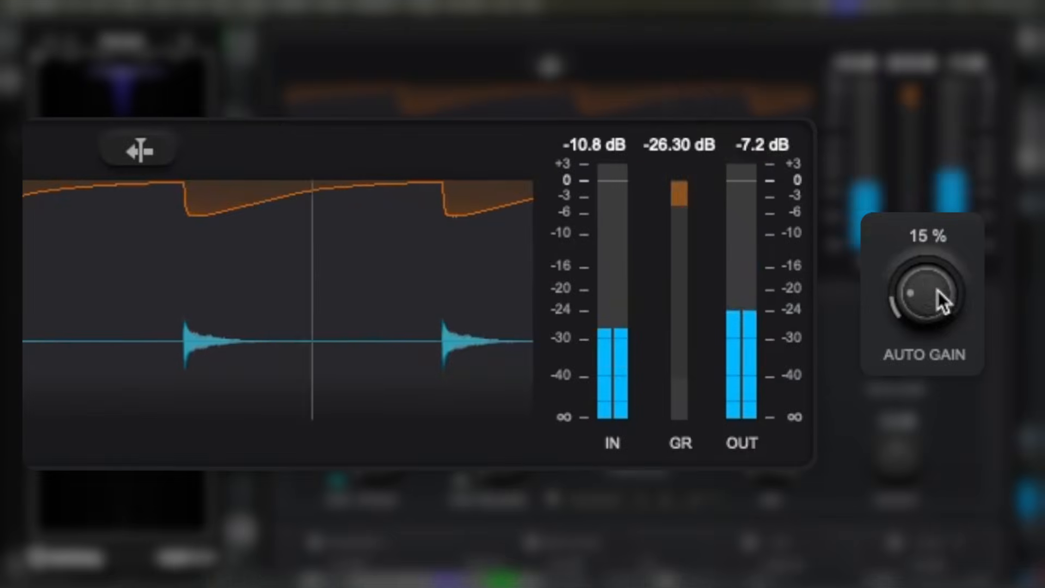
- Set Ultrashaper's output level to 0.0 dB
{"action": "left_click_drag", "start_coordinate": [938, 291], "coordinate": [929, 321]}
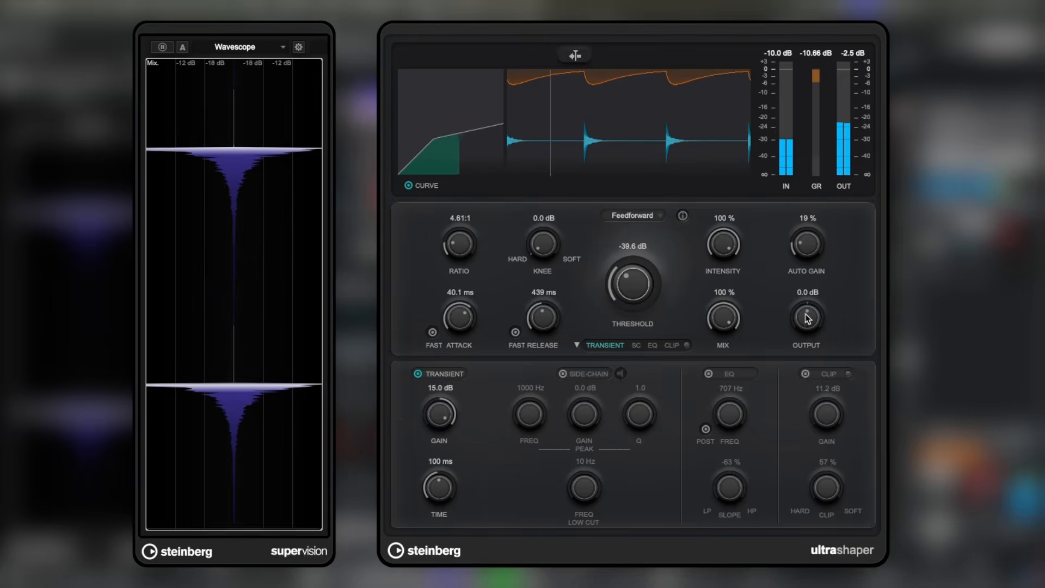
- Lower Ultrashaper's output to -10.0 dB and enable the clipper with a gain of 10.7 dB
{"action": "left_click_drag", "start_coordinate": [811, 317], "coordinate": [813, 333]}
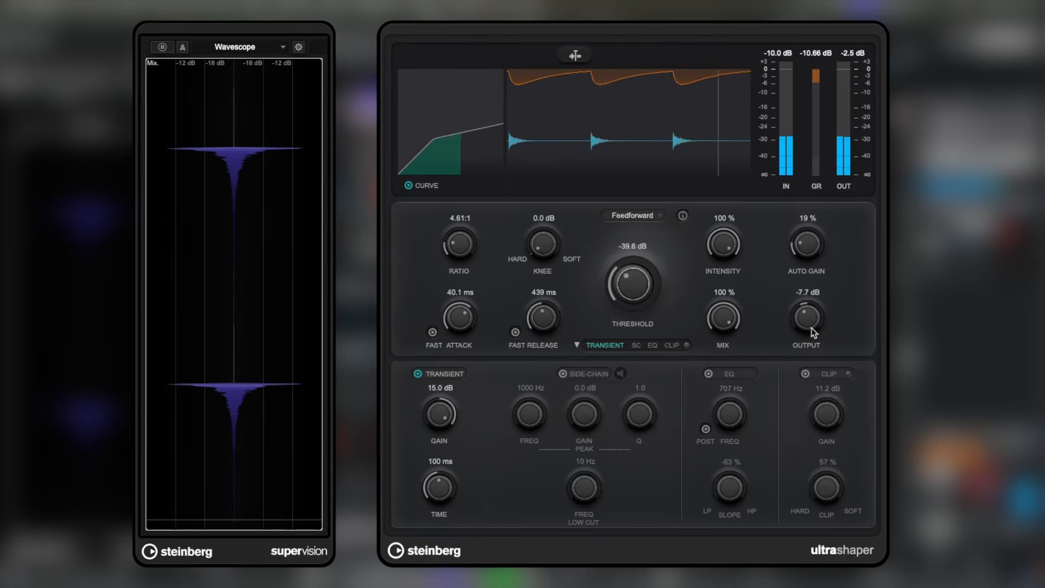
{"action": "left_click_drag", "start_coordinate": [814, 333], "coordinate": [814, 340]}
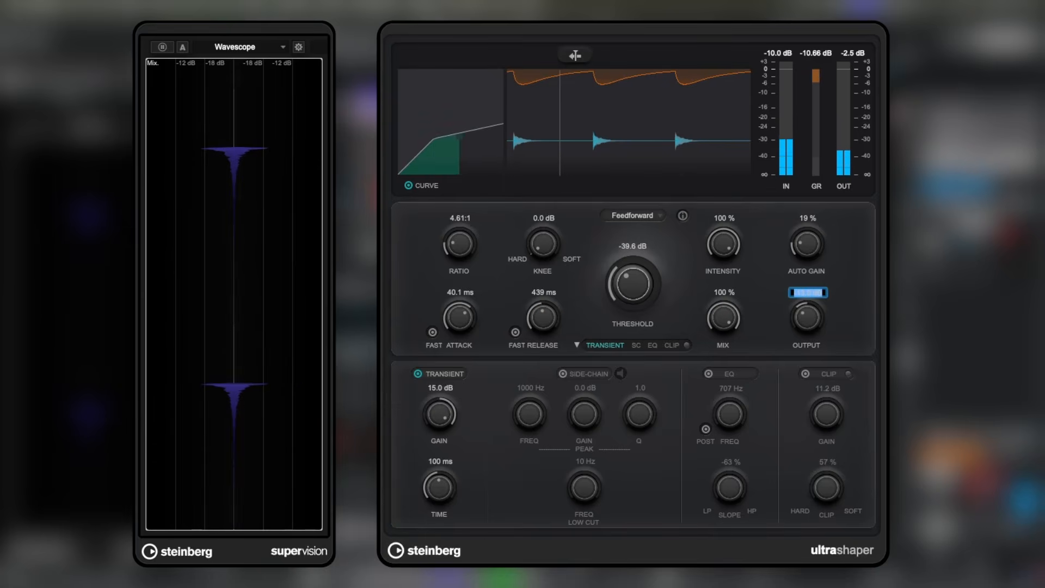
{"action": "key", "text": "Return"}
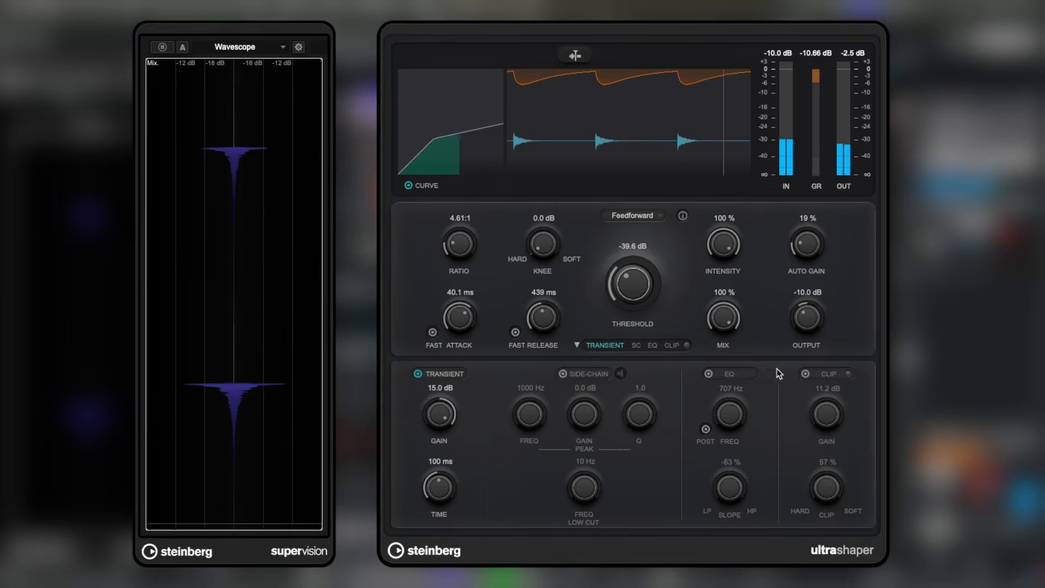
{"action": "left_click", "coordinate": [806, 374]}
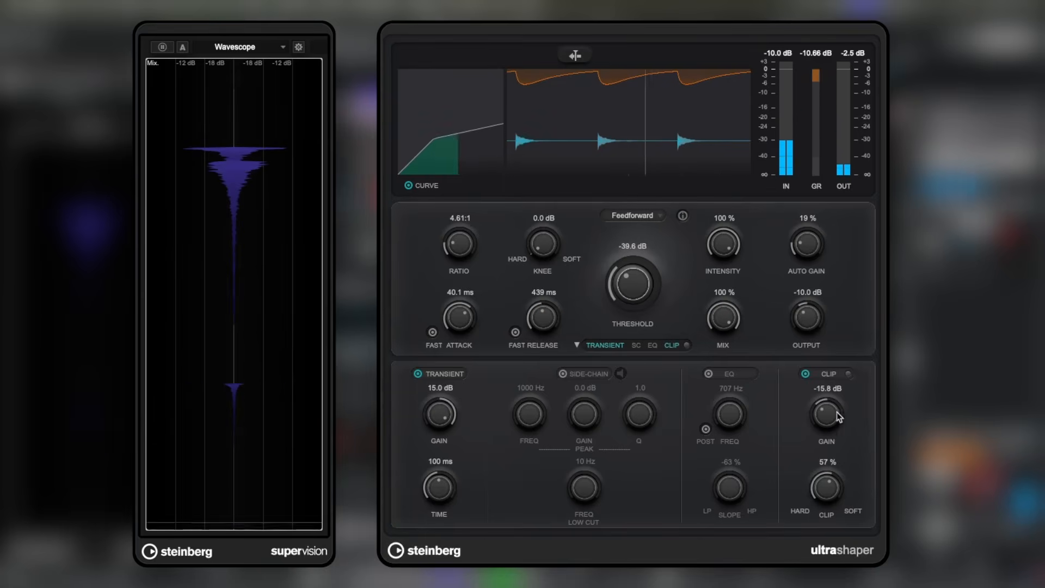
{"action": "left_click_drag", "start_coordinate": [838, 416], "coordinate": [845, 339]}
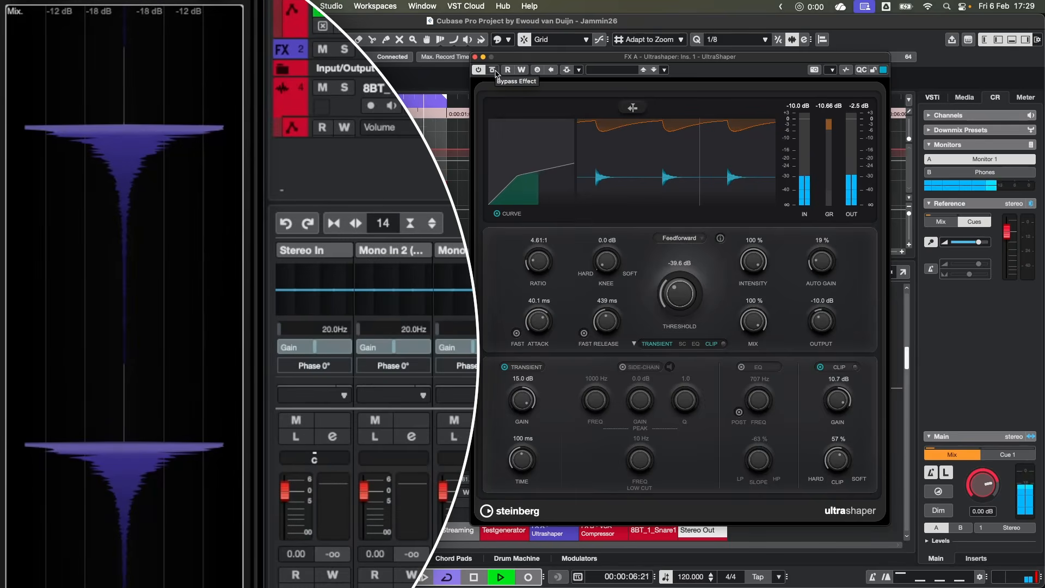
- Compare the clipped snare with Ultrashaper bypassed and active
{"action": "left_click", "coordinate": [494, 71]}
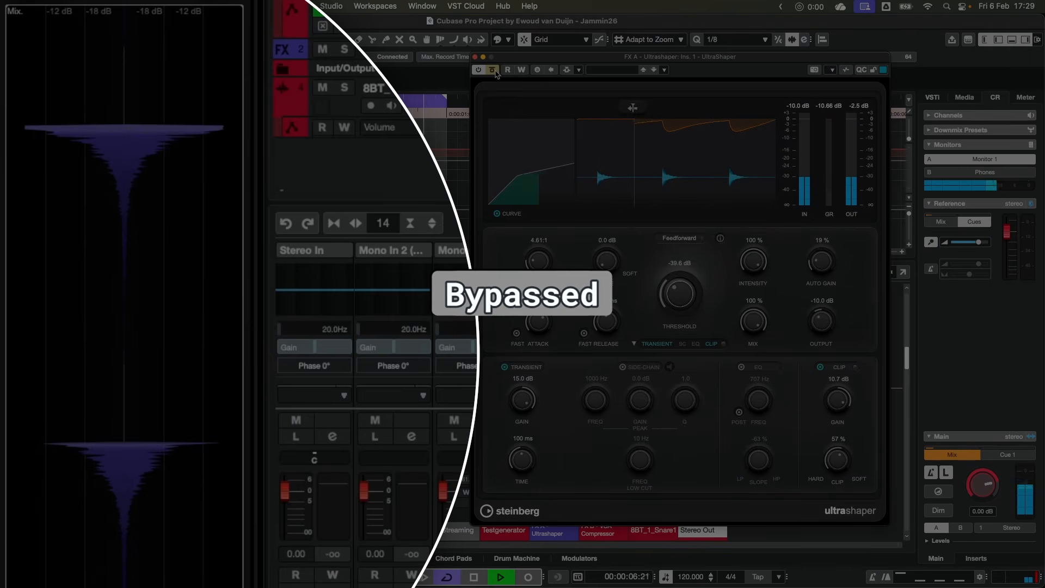
{"action": "left_click", "coordinate": [493, 71]}
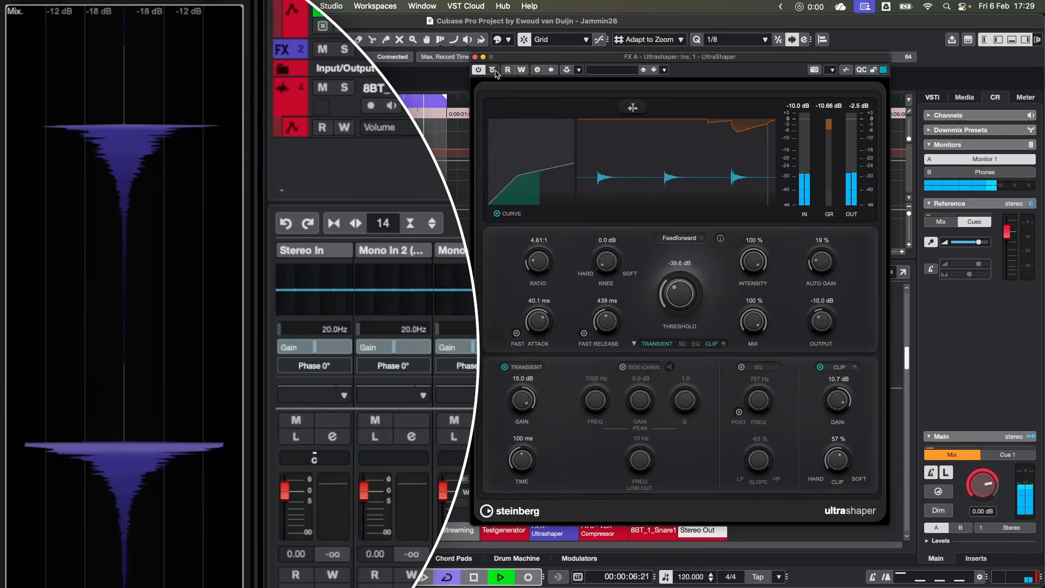
{"action": "left_click", "coordinate": [493, 71]}
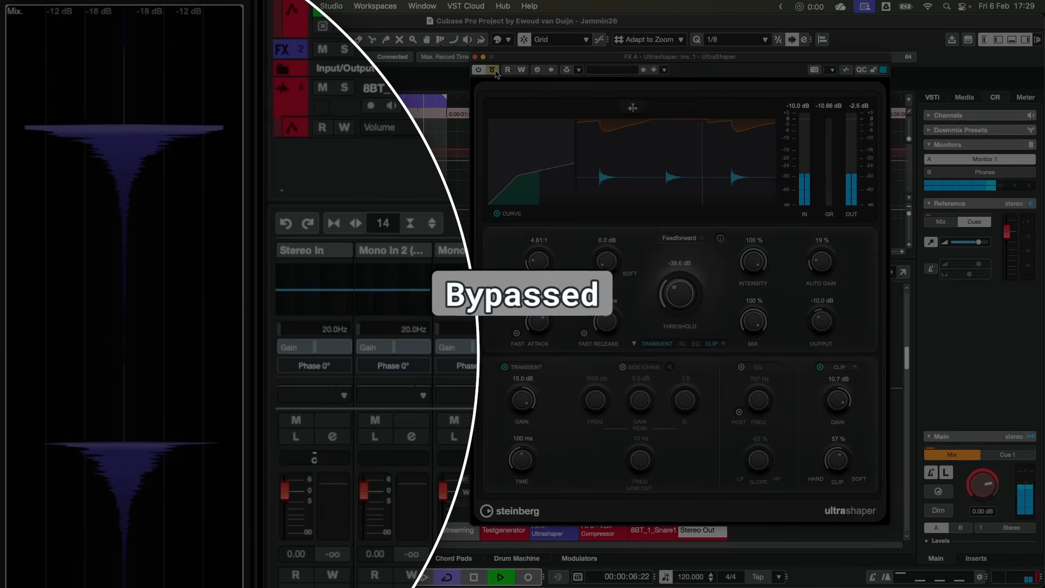
{"action": "left_click", "coordinate": [493, 70]}
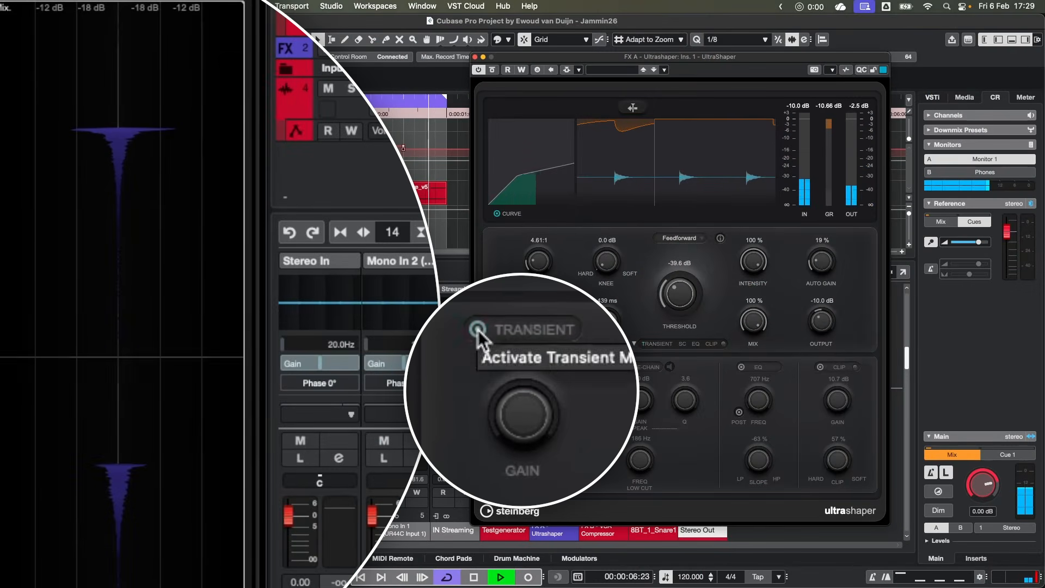
- Set the post EQ to 2937 Hz with a -32 % slope, and compare the snare with Ultrashaper bypassed and active
{"action": "left_click", "coordinate": [477, 329]}
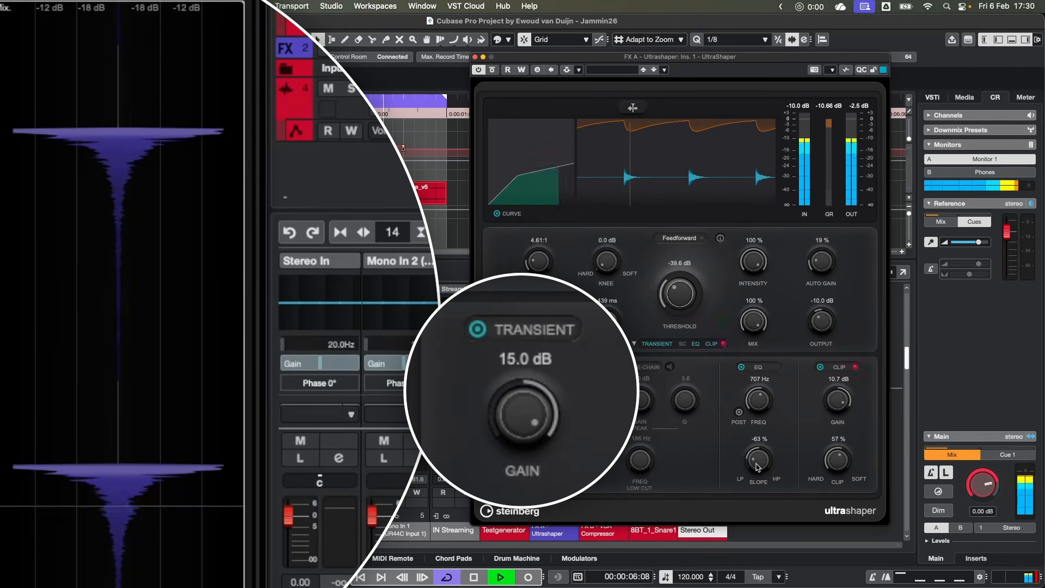
{"action": "left_click_drag", "start_coordinate": [758, 458], "coordinate": [775, 476]}
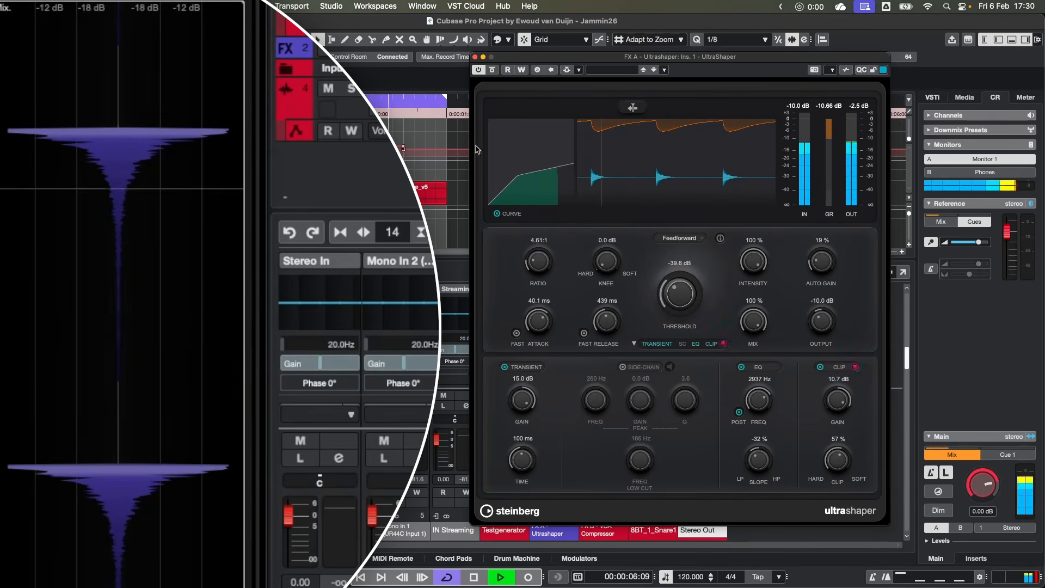
{"action": "left_click", "coordinate": [492, 69]}
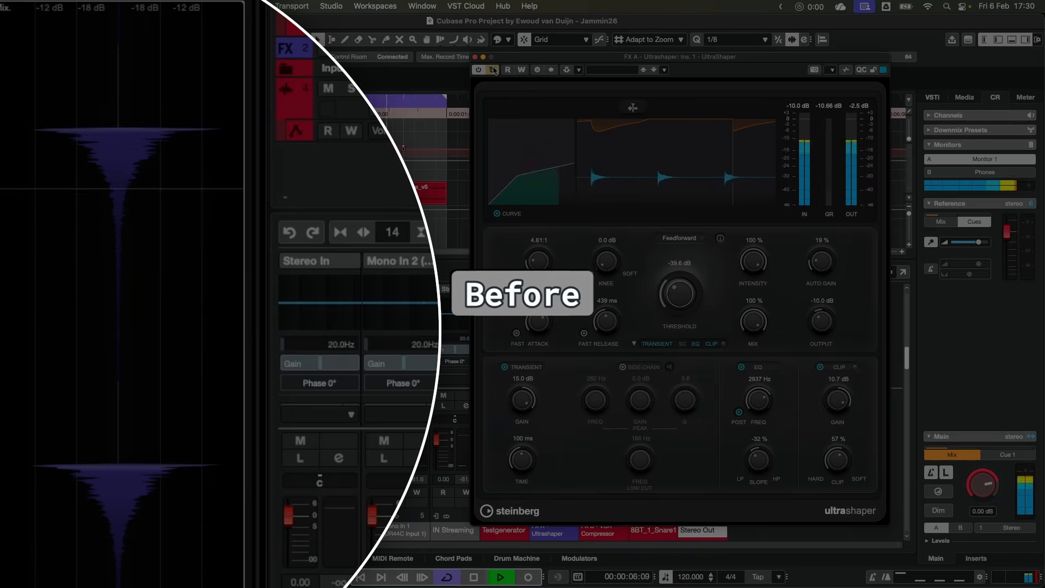
{"action": "left_click", "coordinate": [492, 70]}
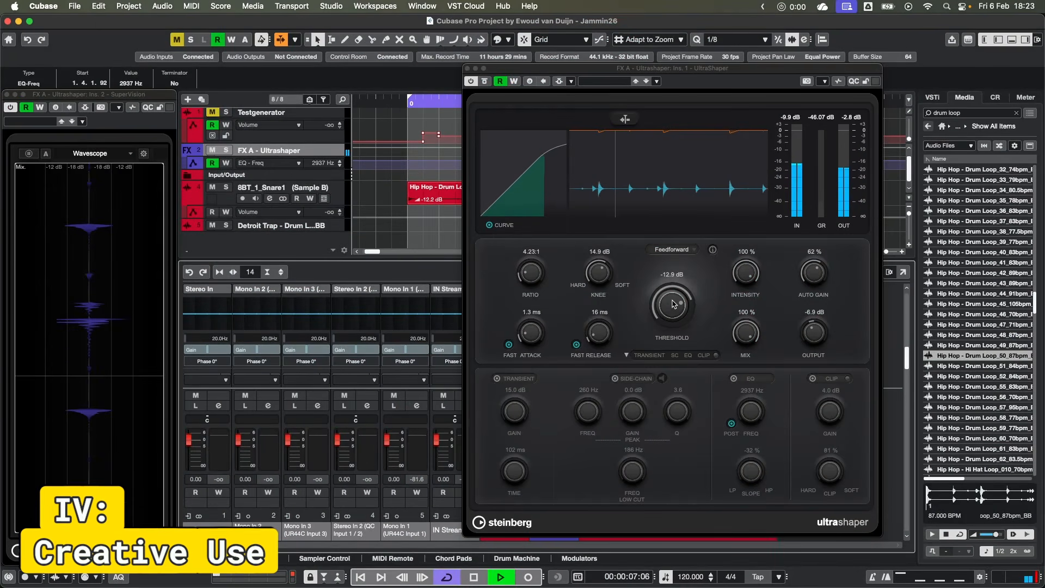
- Compress the drum loop heavily with a 17.62:1 ratio and a -52.8 dB threshold
{"action": "left_click_drag", "start_coordinate": [674, 303], "coordinate": [673, 409]}
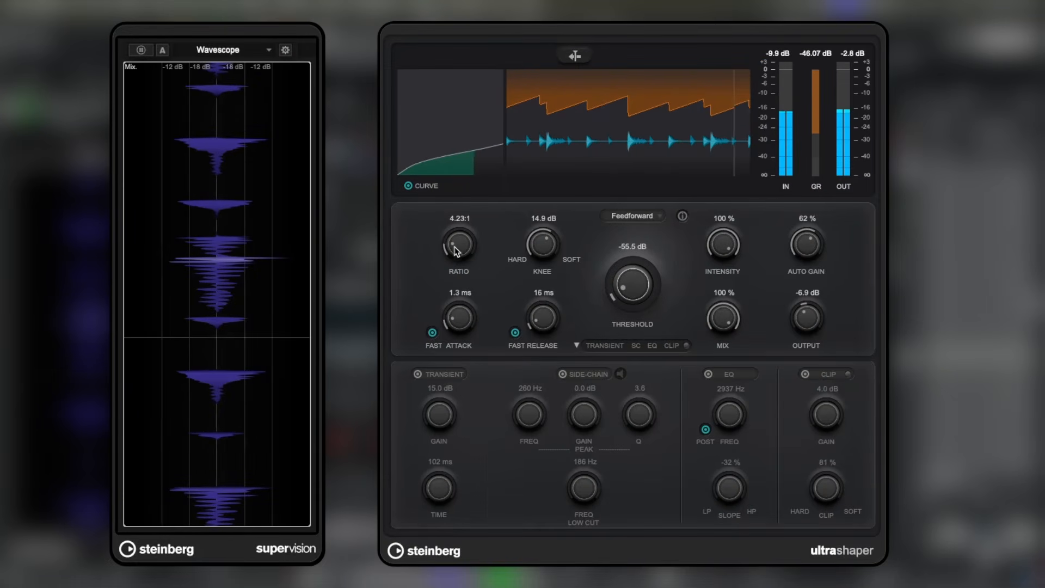
{"action": "left_click_drag", "start_coordinate": [456, 250], "coordinate": [462, 163]}
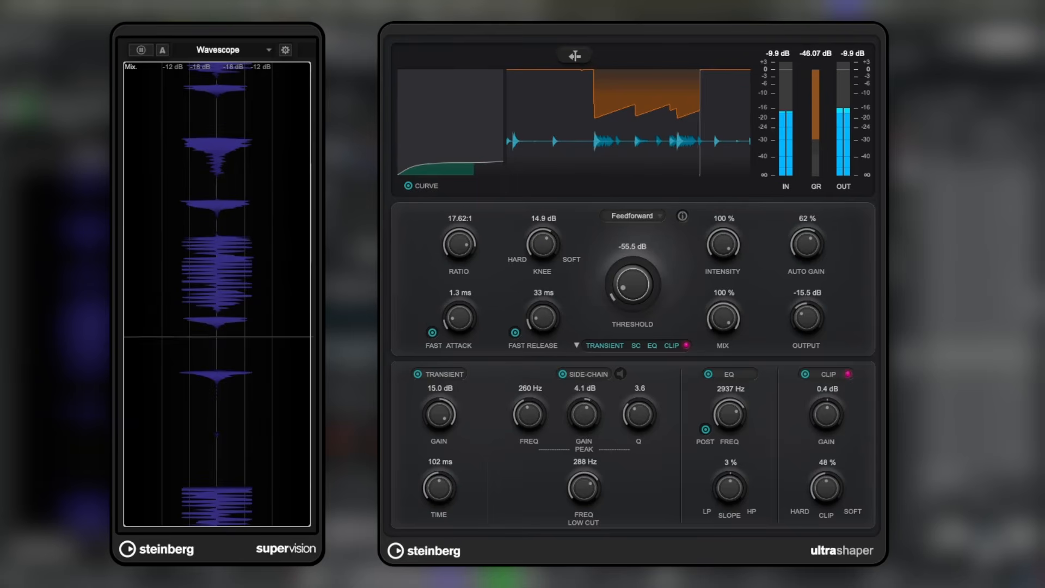
{"action": "mouse_move", "coordinate": [630, 289]}
{"action": "left_mouse_down"}
{"action": "mouse_move", "coordinate": [632, 280]}
{"action": "mouse_move", "coordinate": [623, 286]}
{"action": "left_mouse_up"}
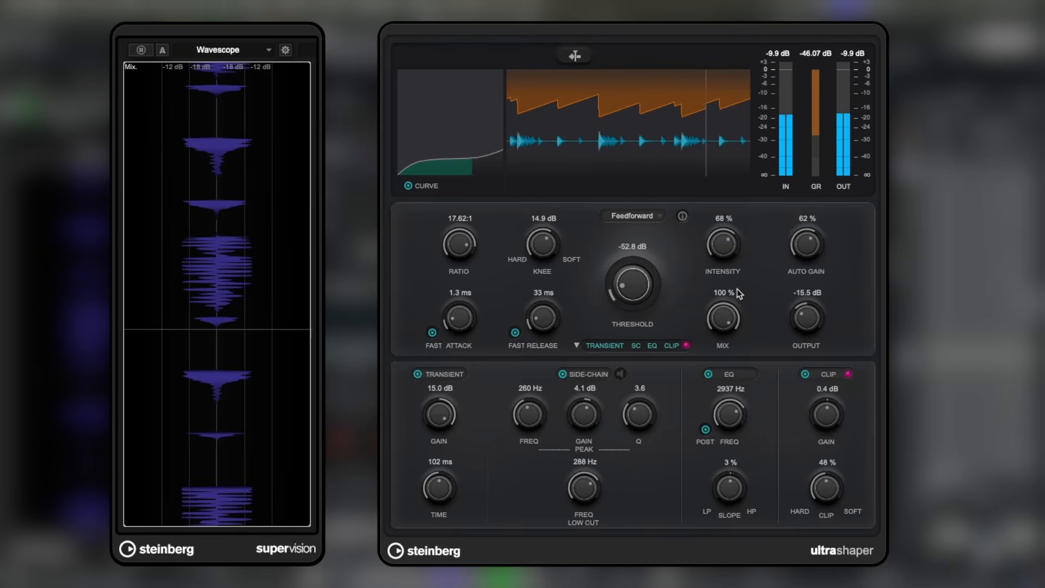
- Compare intensities up to 82 % and a 71 % mix on the drum loop, and settle on 75 % intensity and 100 % mix
{"action": "left_click_drag", "start_coordinate": [750, 321], "coordinate": [759, 340]}
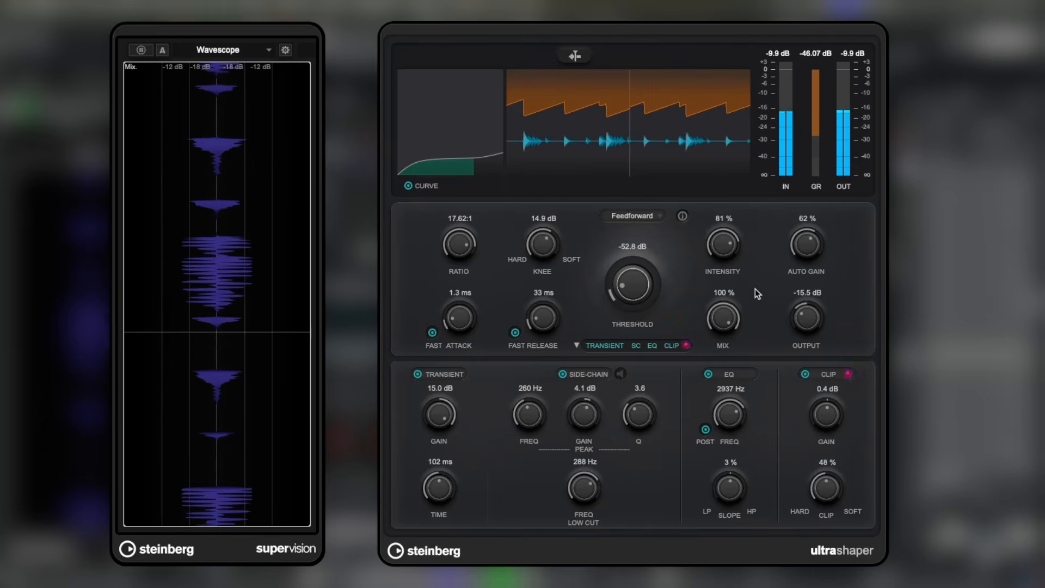
{"action": "left_click_drag", "start_coordinate": [741, 310], "coordinate": [732, 369]}
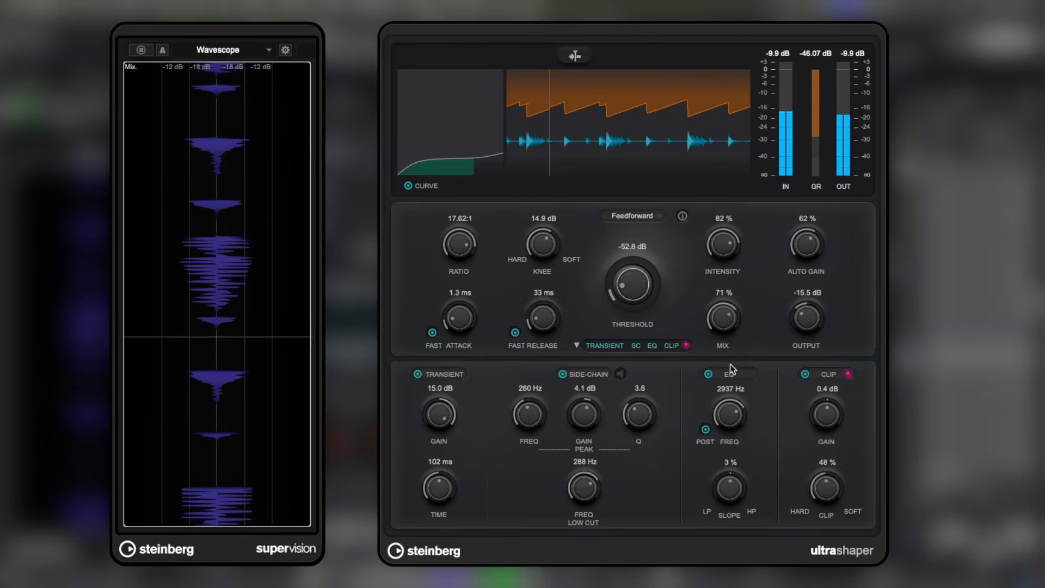
{"action": "left_click_drag", "start_coordinate": [745, 406], "coordinate": [760, 346]}
{"action": "left_click_drag", "start_coordinate": [723, 246], "coordinate": [739, 325]}
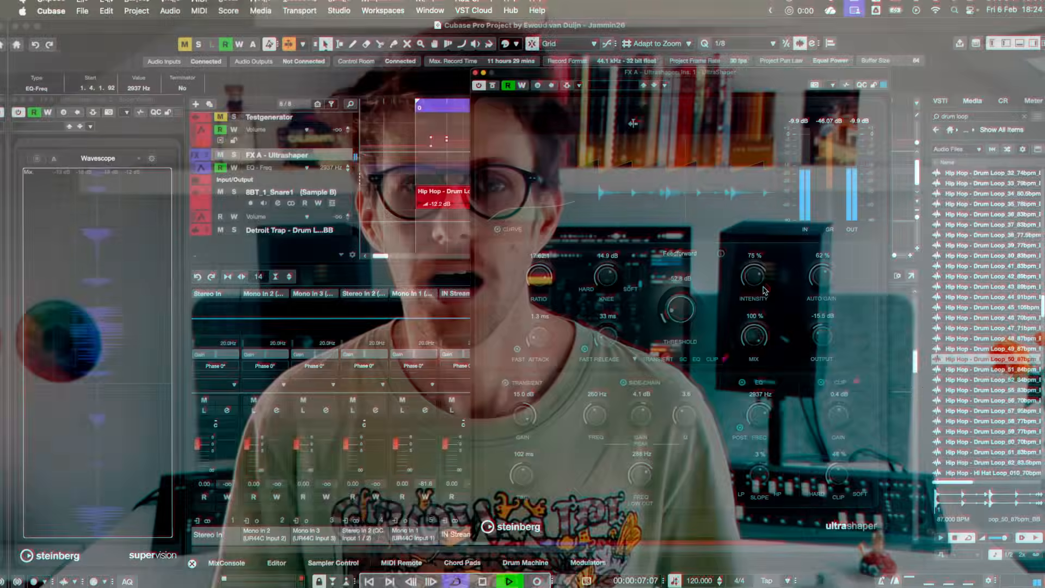